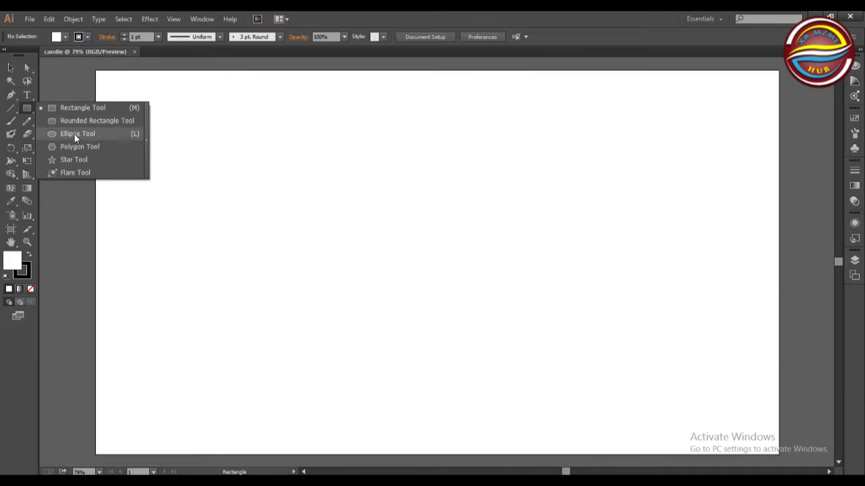
Step: Draw a circle, stretch it upward into a tall ellipse and place it in the upper middle of the artboard
drag(338, 281, 497, 442)
ctrl+drag(417, 282, 417, 211)
click(10, 67)
drag(401, 256, 421, 165)
Step: Draw two wide rectangles, one across the lower end and one across the upper end of the ellipse
drag(27, 108, 32, 108)
drag(332, 311, 557, 398)
mouse_move(313, 134)
mouse_down()
mouse_move(571, 216)
mouse_move(572, 196)
mouse_up()
Step: Cut off both ends of the ellipse along the rectangles with Shape Builder, leaving only the barrel-shaped middle
click(11, 174)
key(ctrl+a)
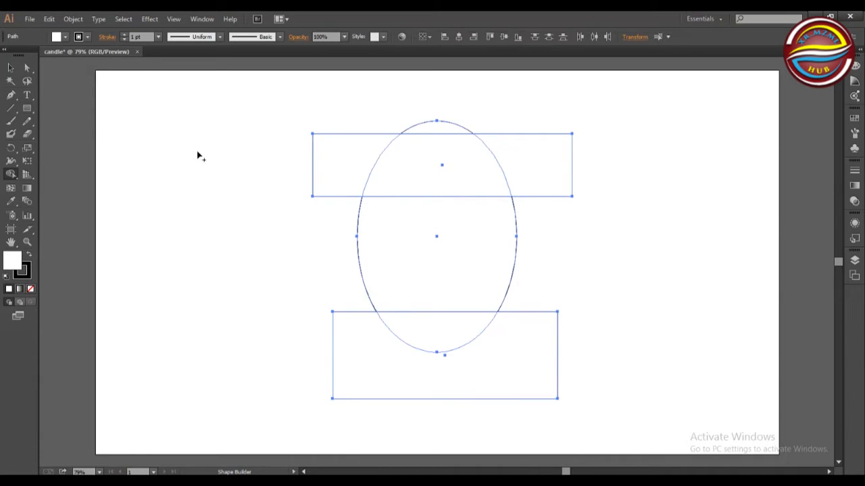
click(64, 37)
click(45, 55)
drag(406, 115, 425, 169)
alt+click(425, 172)
drag(331, 166, 573, 162)
drag(299, 337, 559, 329)
Step: Narrow the barrel-shaped cup and stretch its upper edge upward
key(v)
drag(356, 254, 383, 255)
drag(450, 196, 450, 169)
Step: Draw an upright ellipse about 186 by 380 px beside the cup and fill it red
drag(32, 111, 71, 129)
drag(244, 175, 326, 338)
key(v)
click(64, 37)
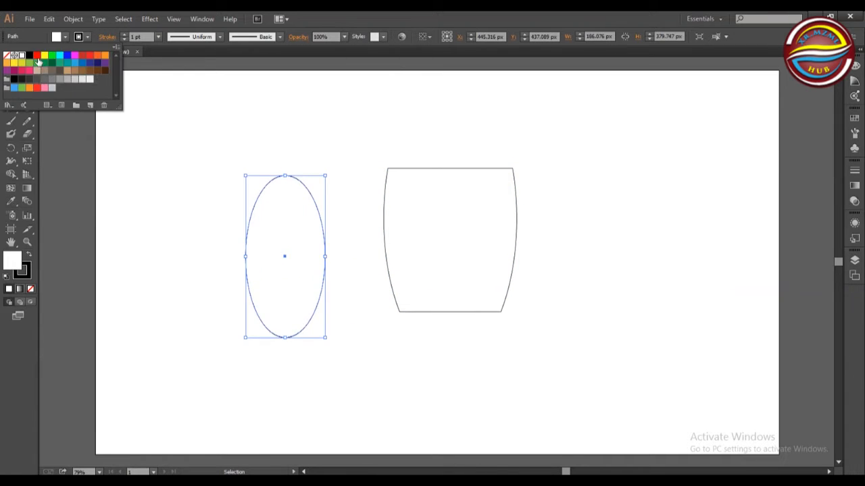
click(41, 60)
Step: Centre the red ellipse beneath the cup with its tip overlapping the cup's lower edge, and scale it down
drag(293, 234, 448, 285)
click(355, 282)
key(Down)
key(shift+Down)
key(shift+Down)
key(shift+Down)
key(shift+Down)
key(shift+Down)
key(shift+Down)
key(shift+Down)
key(shift+Down)
key(shift+Down)
key(shift+Down)
key(shift+Down)
key(shift+Down)
key(shift+Down)
key(shift+Down)
key(shift+Down)
key(shift+Down)
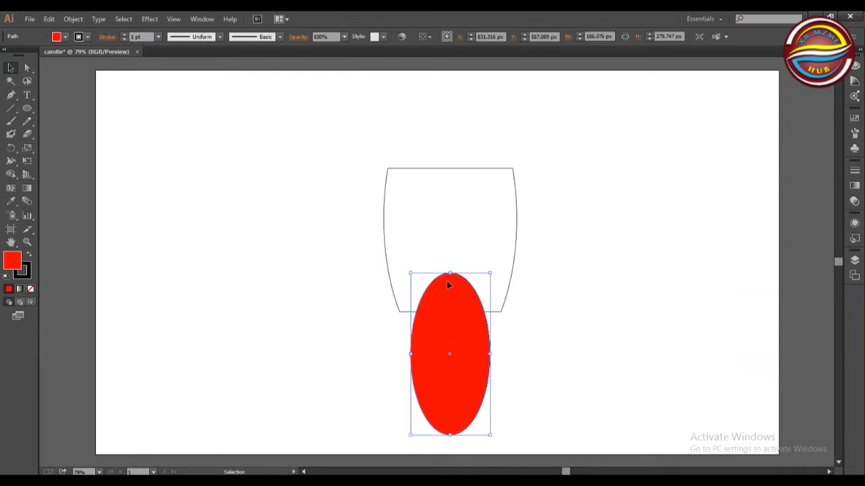
key(shift+Up)
key(shift+Up)
key(shift+Up)
key(shift+Up)
key(shift+Up)
key(shift+Up)
drag(411, 356, 419, 355)
Step: Merge the ellipse's overlapping tip into the cup with Shape Builder
key(ctrl+a)
key(shift+m)
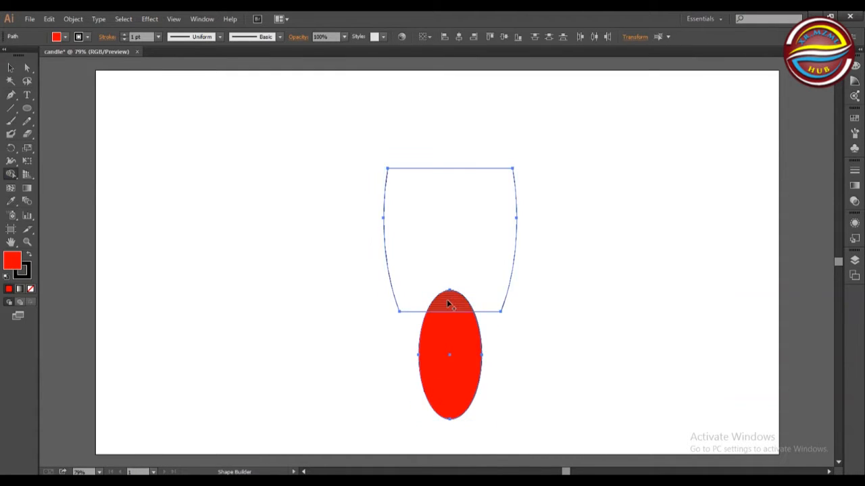
drag(450, 304, 458, 260)
Step: Draw a 305 by 97 px rectangle centred across the lower part of the red ellipse
click(29, 106)
drag(32, 105, 57, 107)
mouse_move(386, 360)
mouse_down()
mouse_move(516, 402)
mouse_move(496, 361)
mouse_up()
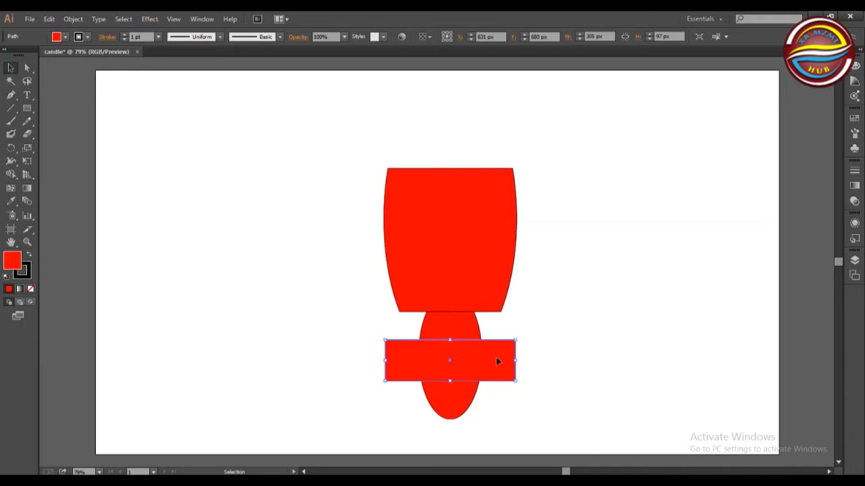
Step: Remove the ellipse parts below the stem with Shape Builder, keeping the rectangle whole
click(11, 174)
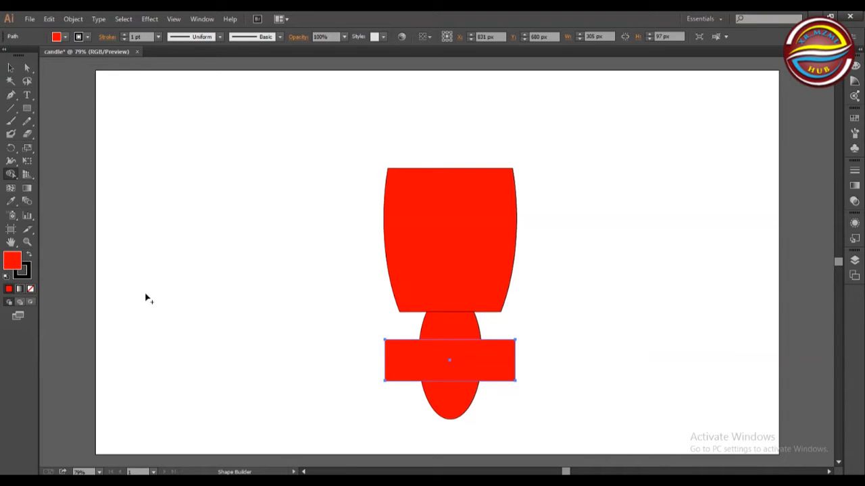
ctrl+shift+click(460, 331)
alt+click(454, 403)
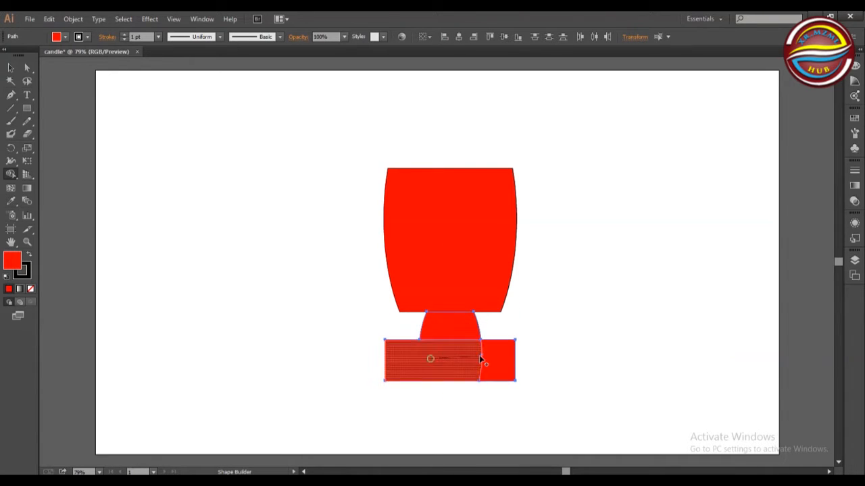
ctrl+click(209, 252)
Step: Turn the rectangle into a trapezoid by adding anchor points at the stem's corners and deleting its outer upper corners
ctrl+click(392, 367)
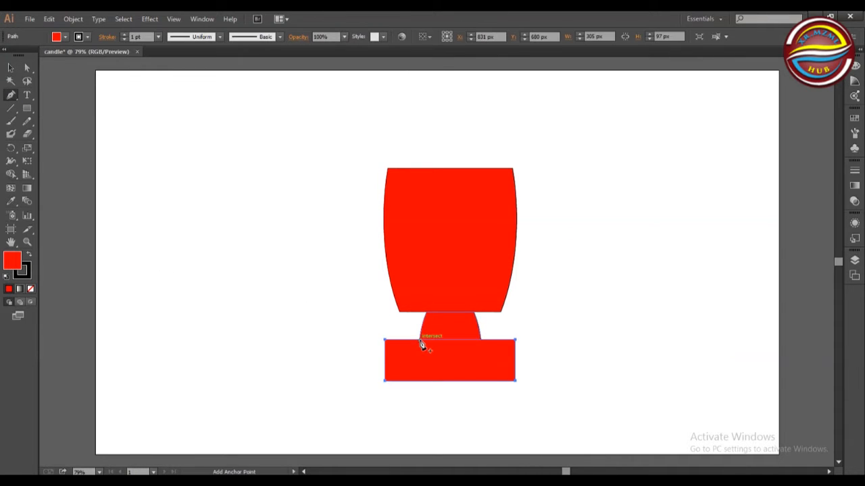
click(420, 340)
click(481, 340)
click(385, 339)
click(515, 340)
Step: Shorten the trapezoid and place an enlarged copy of about 423 by 56 px directly below it
key(v)
mouse_move(450, 381)
mouse_down()
mouse_move(450, 356)
mouse_move(463, 375)
mouse_up()
click(139, 187)
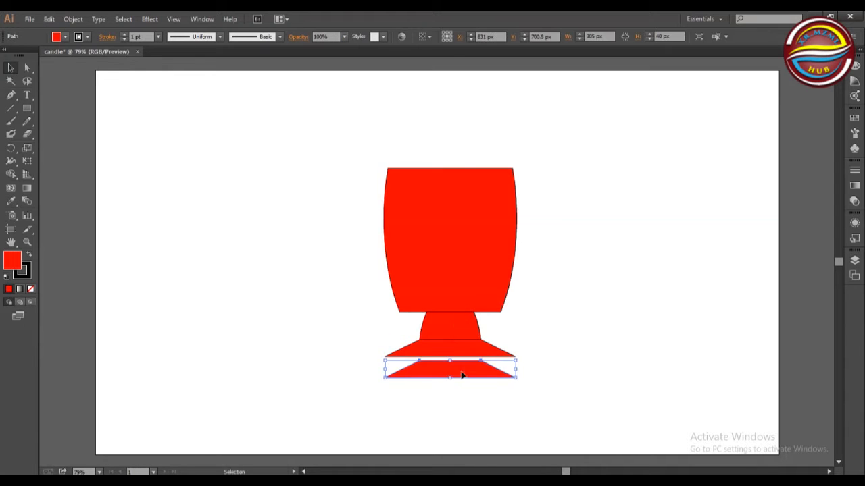
drag(450, 380, 452, 384)
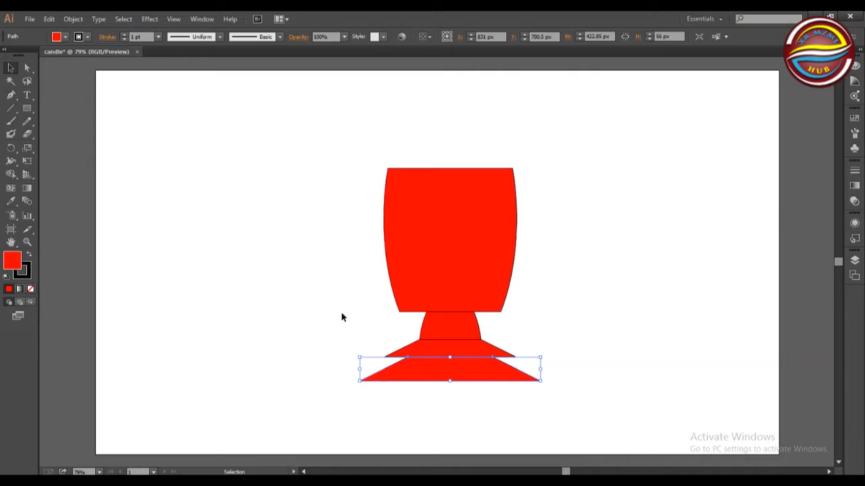
Step: Draw a thin rectangle as a base slab under the lower trapezoid, matching its width
click(304, 281)
mouse_move(360, 381)
mouse_down()
mouse_move(414, 396)
mouse_move(540, 403)
mouse_up()
drag(450, 402, 450, 397)
Step: Move the cup straight up and stretch the stem upward to meet it
drag(432, 224, 432, 198)
click(451, 326)
drag(450, 312, 449, 286)
click(528, 283)
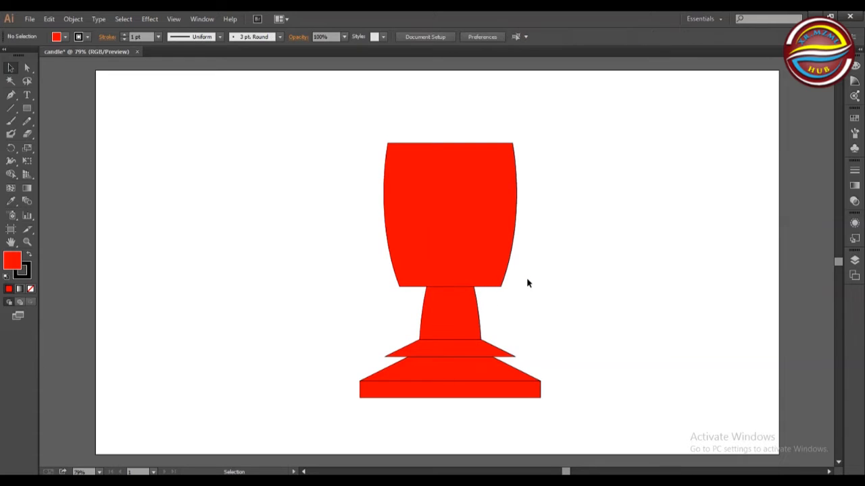
Step: Place a blue rectangle of 423 by 57 px behind the lower trapezoid
drag(359, 380, 540, 356)
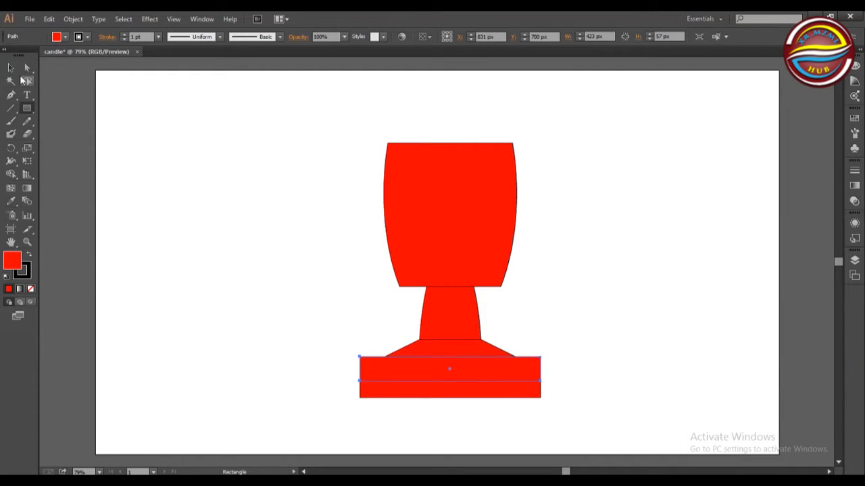
key(v)
right_click(388, 364)
mouse_move(418, 347)
click(545, 382)
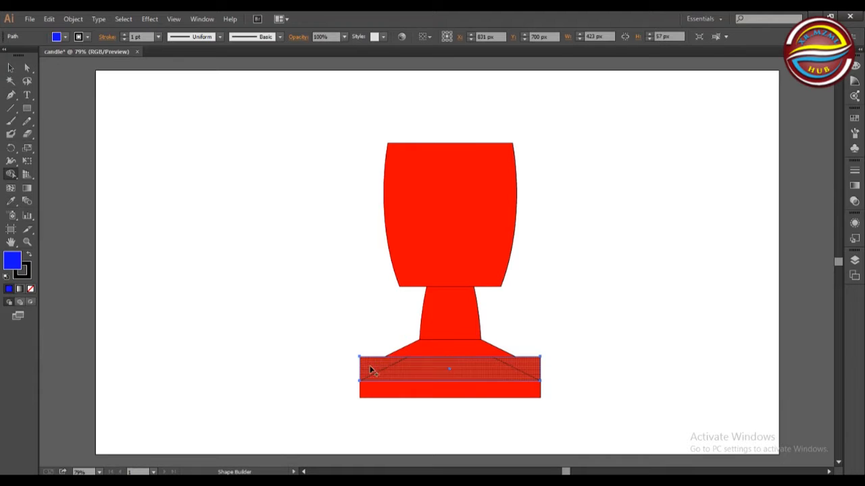
click(369, 365)
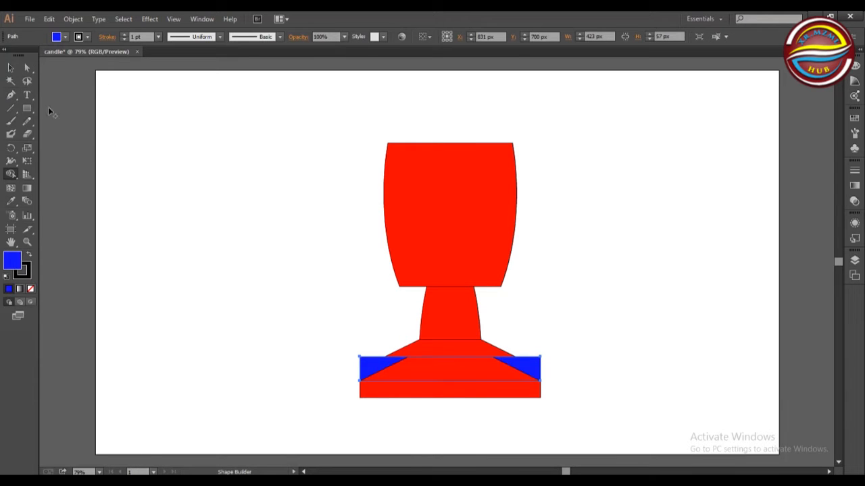
Step: Slope the ends of the rectangle behind the lower trapezoid by removing its outer upper corners, and colour it dark red
key(p)
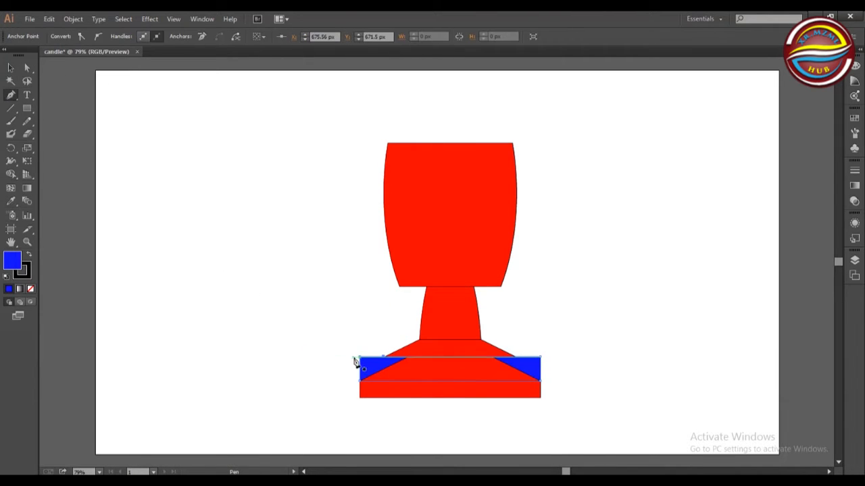
click(10, 67)
click(193, 251)
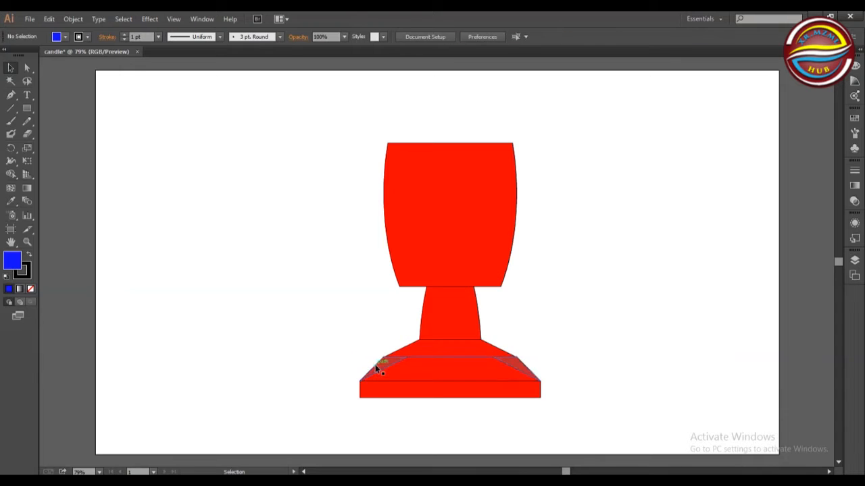
Step: Shrink the stem and upper trapezoid together and refit them between the base and the cup
click(427, 349)
drag(503, 292, 489, 338)
key(Down)
key(Down)
key(Down)
key(Down)
key(Down)
key(Down)
key(Down)
key(Down)
key(Down)
key(Down)
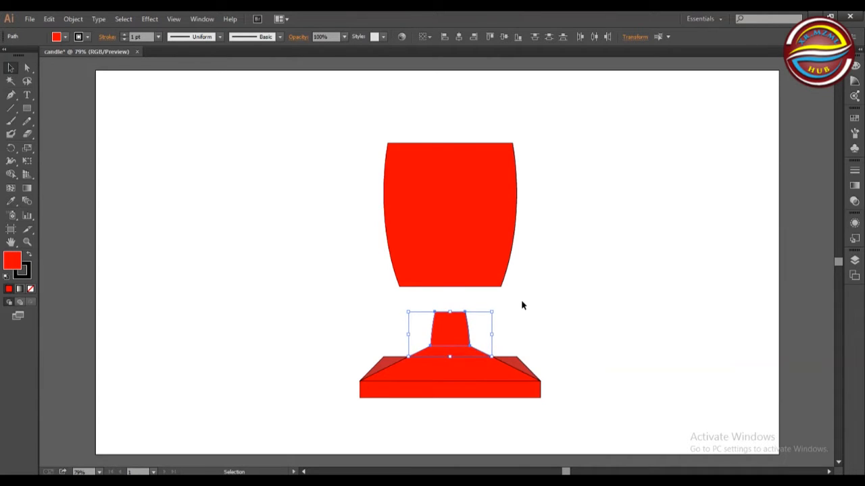
drag(450, 316, 450, 286)
click(553, 290)
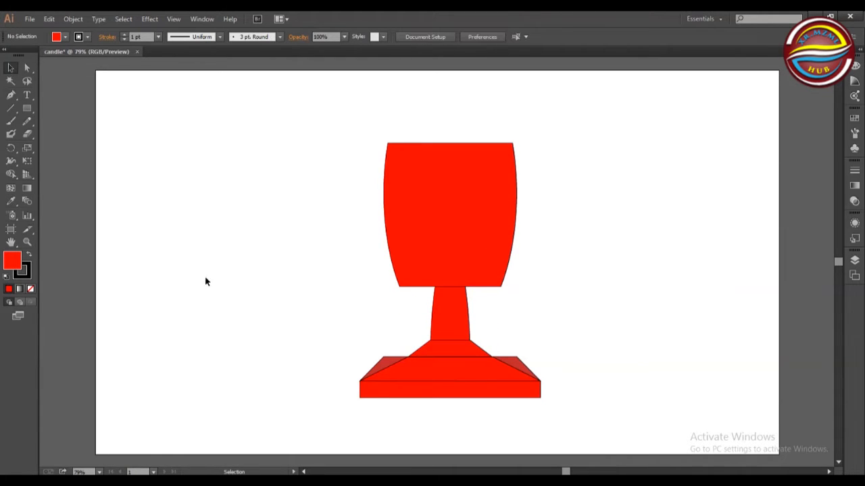
Step: Draw a thin blue strip along the base's upper edge and taper both its ends
key(m)
drag(383, 351, 517, 352)
click(418, 353)
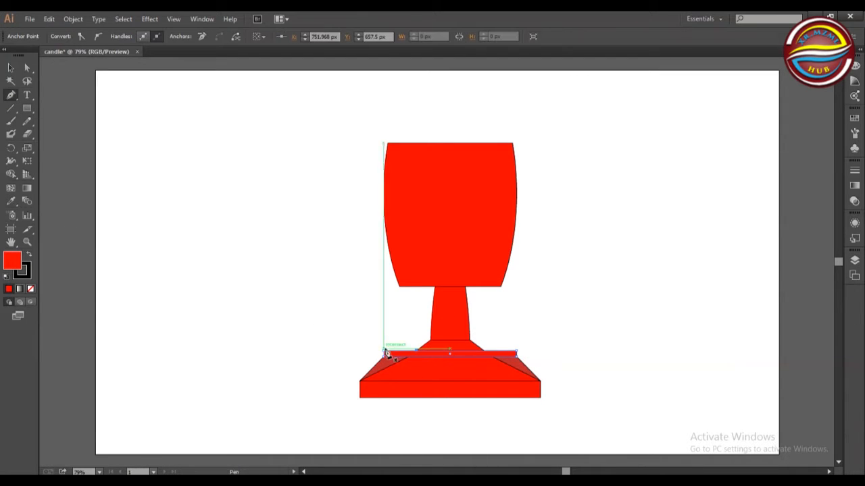
Step: Merge the middle of the blue strip into the upper trapezoid with Shape Builder
key(shift+m)
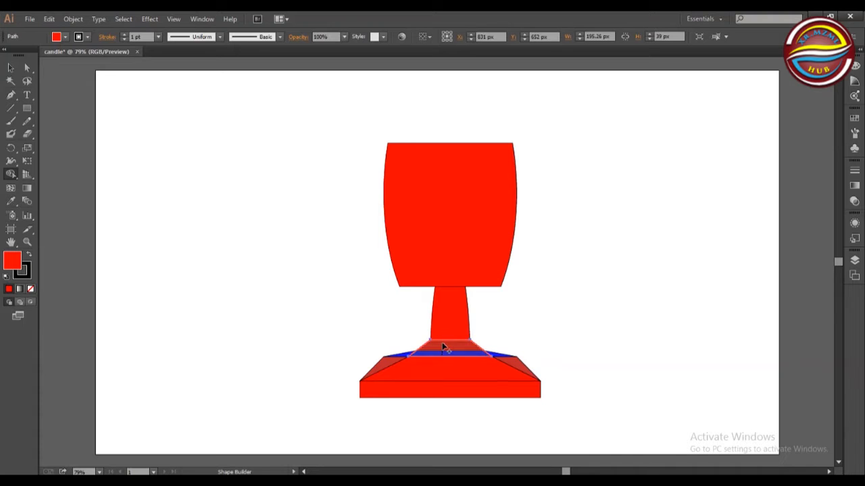
click(452, 356)
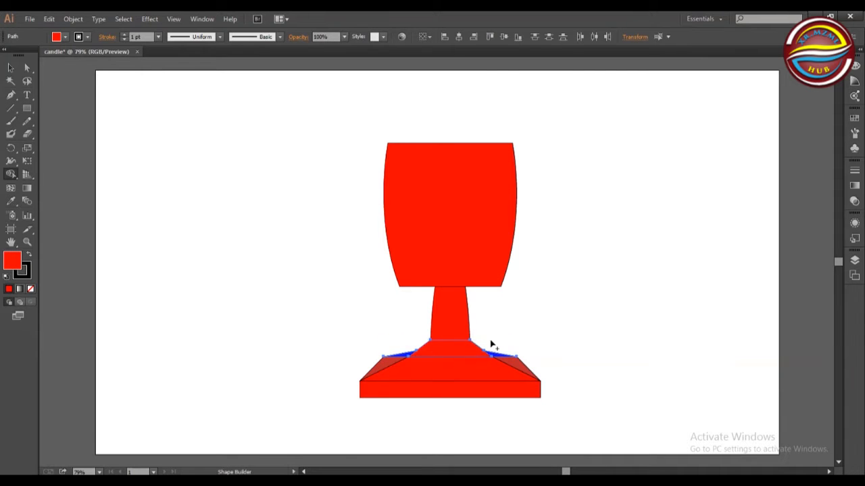
key(v)
click(227, 179)
Step: Nudge the inner corner point of the left blue sliver slightly outward
click(404, 356)
key(a)
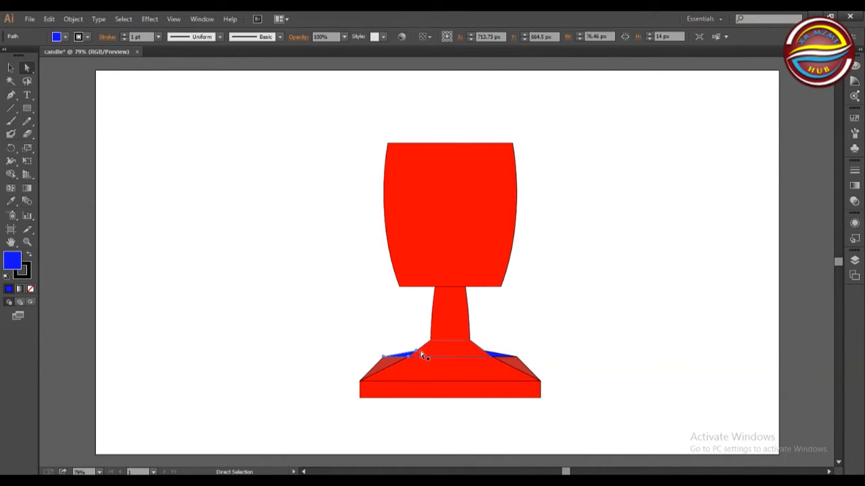
click(415, 352)
key(Left)
key(Left)
click(304, 360)
click(490, 353)
click(524, 327)
Step: Draw a flat ellipse about 516 by 60 px over the cup's upper edge and set a copy aside
drag(193, 132, 415, 148)
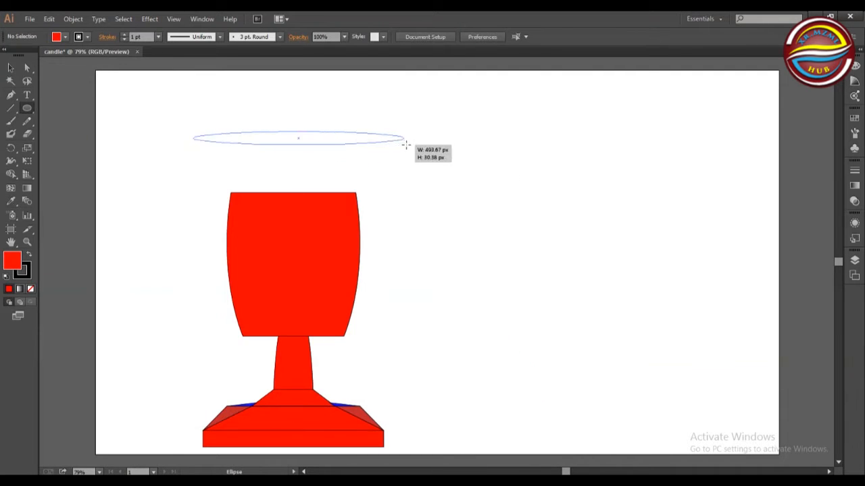
key(v)
mouse_move(323, 135)
mouse_down()
mouse_move(308, 188)
mouse_move(294, 170)
mouse_move(312, 168)
mouse_up()
mouse_move(312, 168)
mouse_down()
mouse_move(301, 195)
mouse_move(480, 115)
mouse_up()
shift+click(262, 203)
click(11, 175)
key(ctrl+z)
key(v)
click(252, 114)
Step: Cut the flat ellipse out of the cup's upper edge with Shape Builder to form a curved rim
click(10, 174)
ctrl+click(297, 198)
ctrl+shift+click(302, 182)
alt+drag(305, 151, 303, 193)
Step: Move the ellipse copy over the cup's rim and set its fill to none
drag(401, 121, 252, 200)
click(58, 37)
click(8, 56)
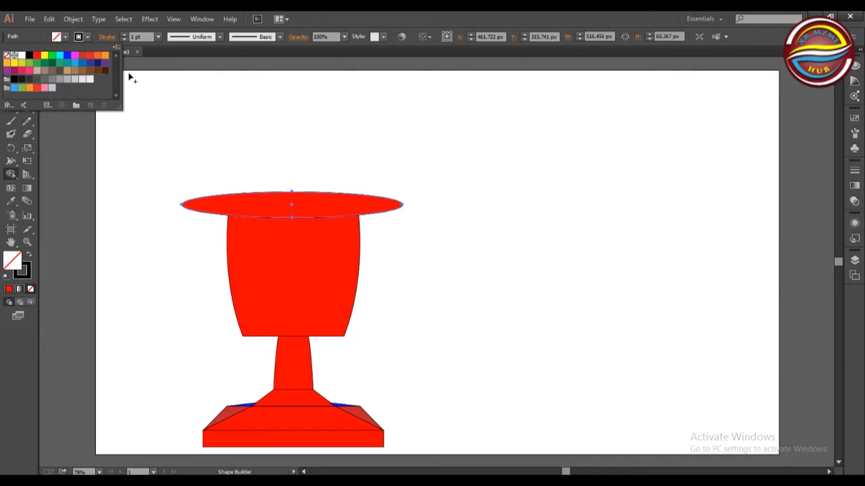
click(65, 37)
key(ctrl+z)
click(65, 38)
key(v)
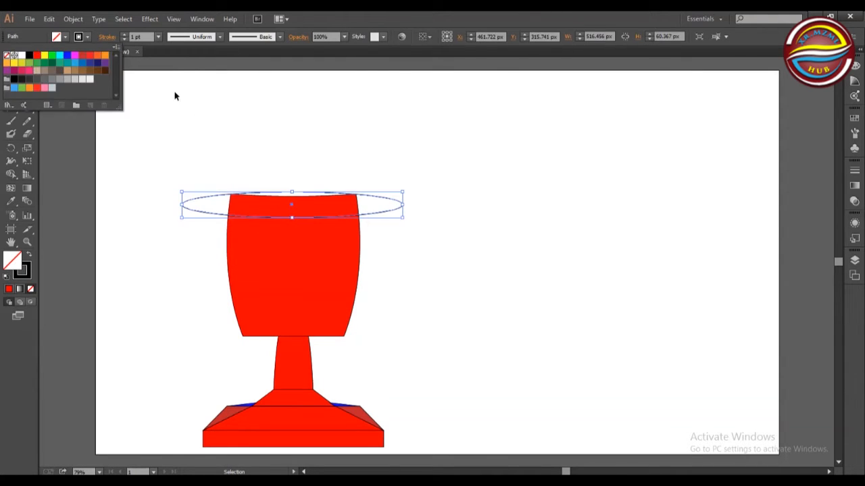
key(Escape)
Step: Trim the ellipse to the cup's opening with Shape Builder, removing the ends that stick out past the cup
click(12, 174)
ctrl+click(266, 304)
ctrl+shift+click(206, 196)
mouse_move(335, 214)
mouse_down()
mouse_move(380, 204)
mouse_move(346, 211)
mouse_up()
drag(206, 208, 222, 203)
click(10, 67)
click(194, 176)
Step: Fill the cup body bright green and the rim opening greyish brown
click(228, 223)
click(66, 37)
click(118, 55)
click(203, 155)
click(278, 195)
click(65, 37)
click(57, 73)
click(252, 112)
Step: Select the whole candle and move it to the horizontal centre of the artboard
drag(138, 162, 427, 432)
drag(311, 296, 453, 235)
click(305, 209)
drag(230, 125, 567, 366)
drag(456, 228, 462, 294)
click(200, 150)
Step: Draw a narrow upright rectangle as the wick and stand it in the centre of the rim opening
drag(27, 108, 44, 108)
mouse_move(432, 137)
mouse_down()
mouse_move(442, 182)
mouse_move(436, 174)
mouse_move(441, 165)
mouse_move(446, 174)
mouse_up()
key(v)
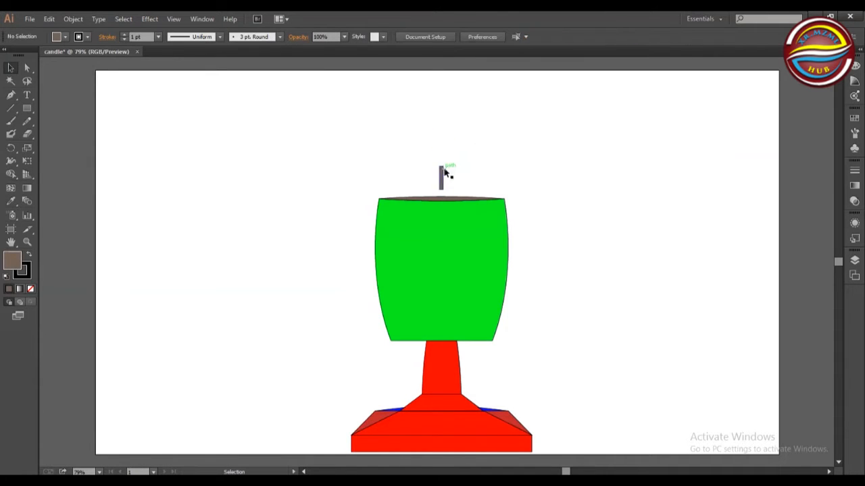
key(z)
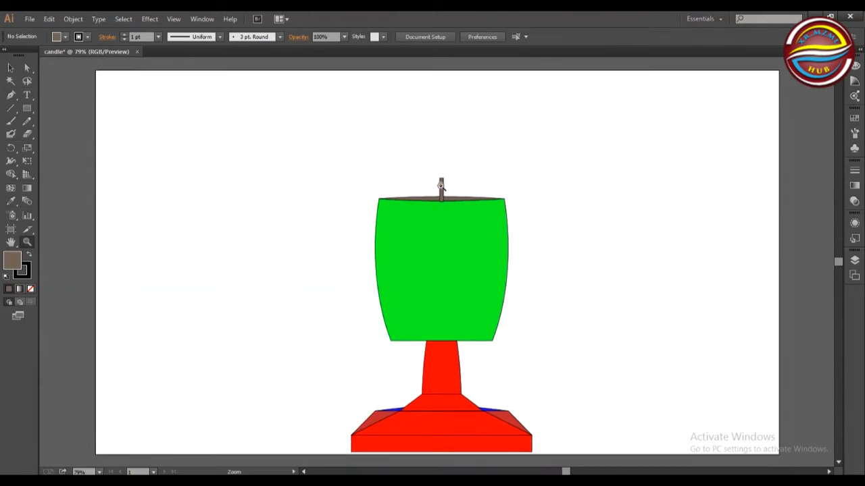
Step: Raise the wick so its base meets the front edge of the rim opening, and notch its top edge into a small V
click(442, 186)
click(444, 233)
click(449, 270)
click(454, 273)
click(459, 274)
click(509, 266)
scroll(554, 121, up, 5)
scroll(555, 122, left, 5)
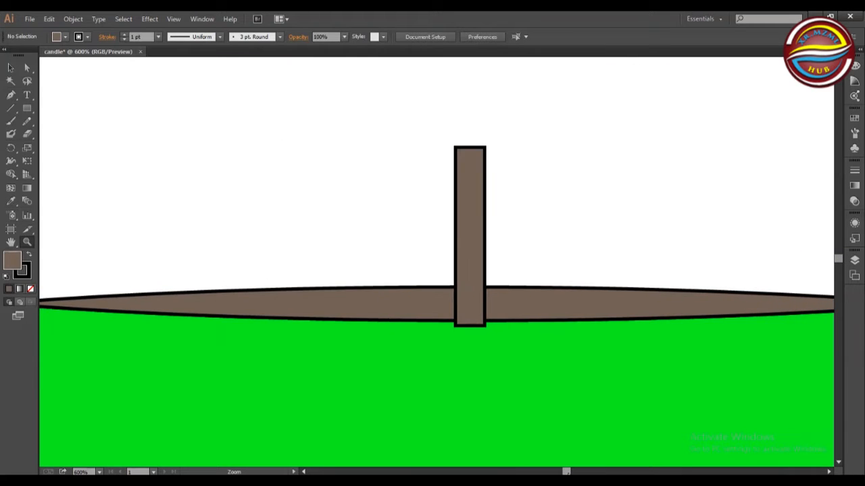
click(11, 69)
mouse_move(475, 228)
mouse_down()
mouse_move(475, 219)
mouse_move(485, 237)
mouse_up()
click(398, 287)
click(497, 222)
click(434, 198)
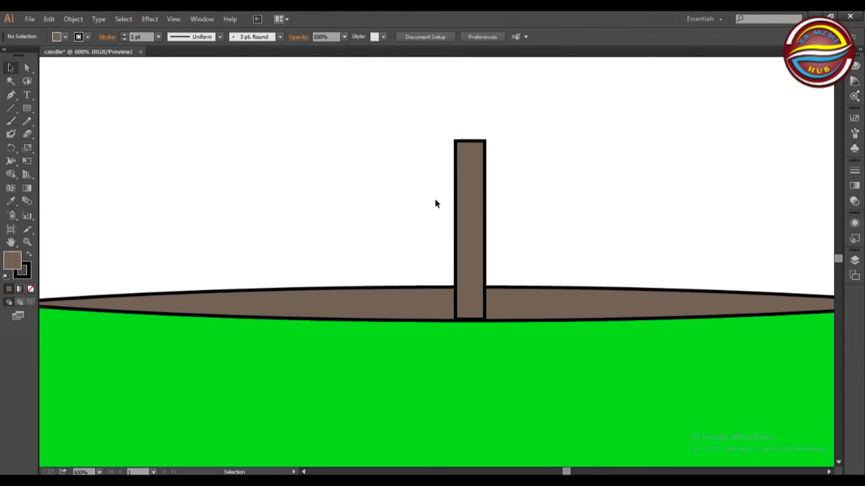
click(483, 164)
click(11, 95)
Step: Draw a red upright ellipse about 18 by 38 px for the flame, centred on the wick's top end
drag(442, 214, 497, 304)
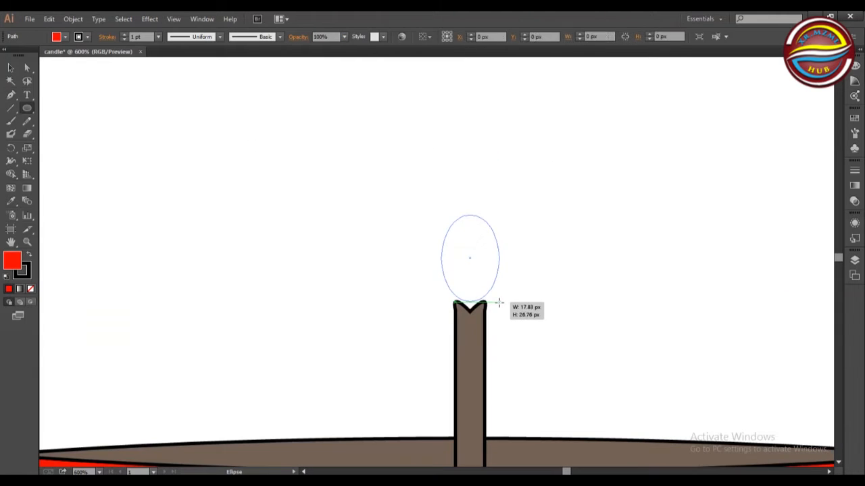
key(v)
drag(470, 213, 470, 176)
drag(464, 251, 466, 271)
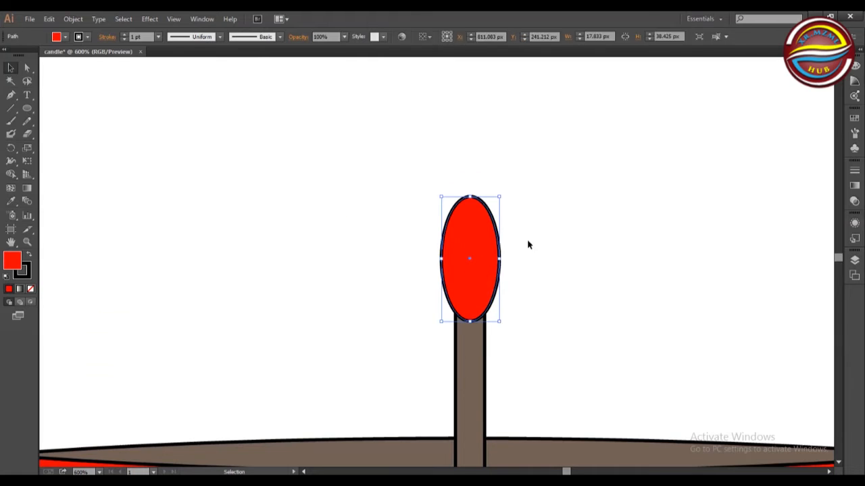
Step: Convert the ellipse's top anchor to a corner and add an anchor point on each side just below it
click(11, 95)
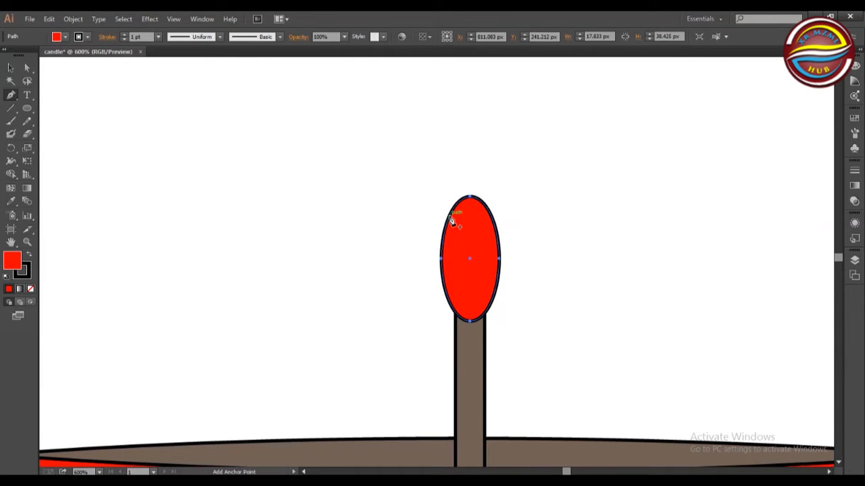
click(471, 196)
click(81, 37)
click(11, 67)
click(10, 94)
click(451, 221)
click(487, 221)
Step: Move the ellipse's top anchor up and to the left to form a pointed, off-centre flame tip
click(27, 68)
click(471, 197)
key(Left)
key(Left)
key(Left)
key(Left)
key(Left)
key(Left)
key(Left)
key(Up)
key(Up)
key(Up)
key(Up)
key(Up)
key(Up)
key(Up)
key(Up)
key(Up)
key(Up)
key(Right)
key(Right)
key(Down)
key(Down)
key(Down)
Step: Reshape the flame's left side into an inward curve and lean its tip further left
click(451, 222)
key(Down)
key(Down)
key(Down)
key(Down)
key(Down)
key(Left)
drag(453, 208, 449, 207)
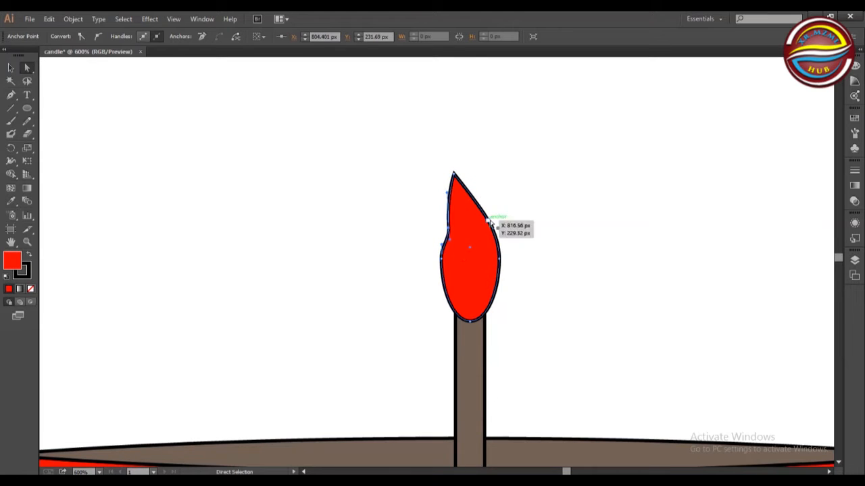
drag(439, 240, 450, 170)
key(Right)
Step: Select the flame and wick together and clean up their overlap with Shape Builder
click(11, 68)
drag(408, 249, 549, 374)
key(shift+m)
key(v)
click(670, 260)
Step: Enlarge the flame above the wick until its tip reaches the artboard's upper edge
click(100, 472)
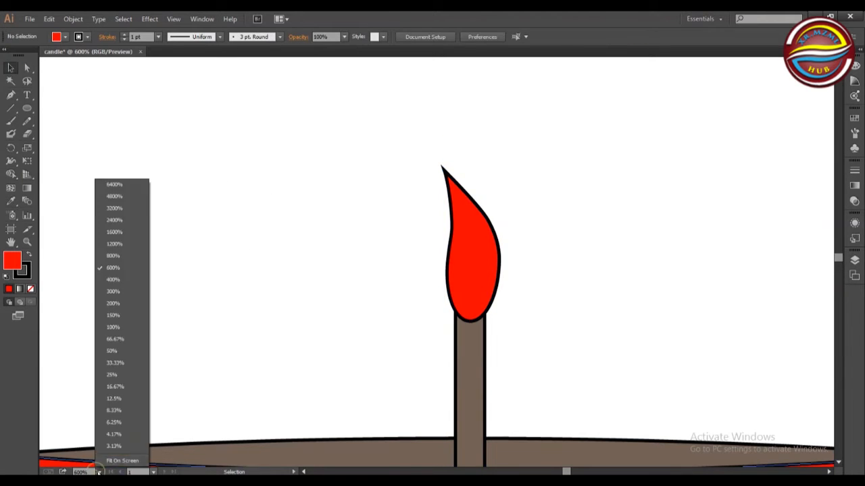
click(126, 460)
click(442, 169)
drag(442, 153, 420, 62)
Step: Select the whole candle and reduce its height slightly from the top to leave a margin on the artboard
drag(269, 114, 665, 449)
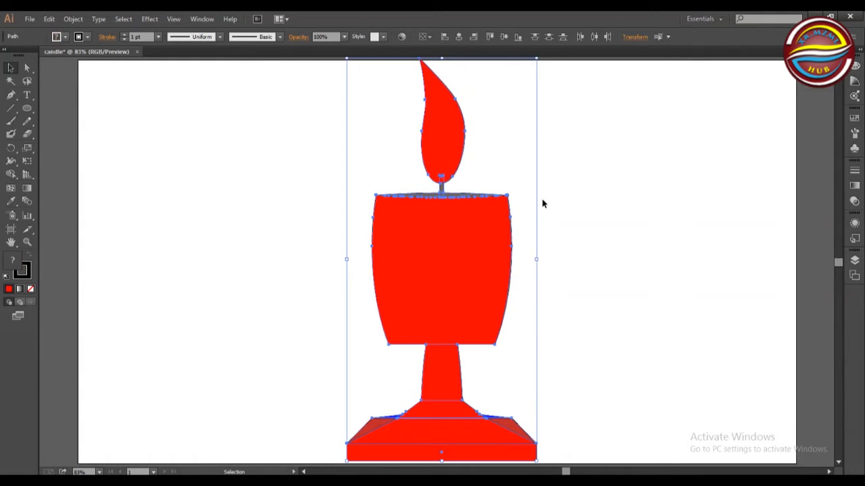
mouse_move(443, 58)
mouse_down()
mouse_move(443, 83)
mouse_move(444, 73)
mouse_up()
click(586, 160)
Step: Nudge the flame up so that its base sits on the tip of the wick
click(446, 163)
key(Up)
key(Up)
key(Up)
key(Up)
key(Up)
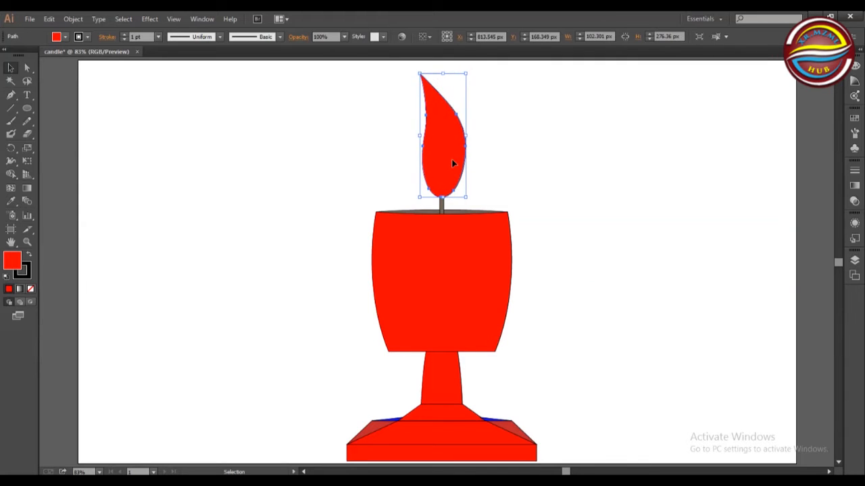
click(434, 212)
click(454, 211)
click(484, 189)
click(469, 211)
click(507, 193)
click(442, 200)
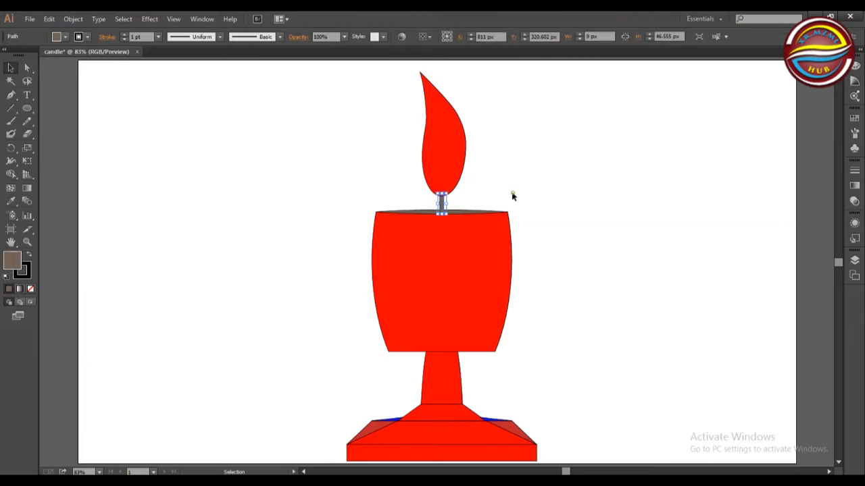
click(450, 177)
click(514, 185)
click(428, 211)
Step: Shrink the flame to about 72 by 194 px, with its base resting on the wick's tip
click(442, 118)
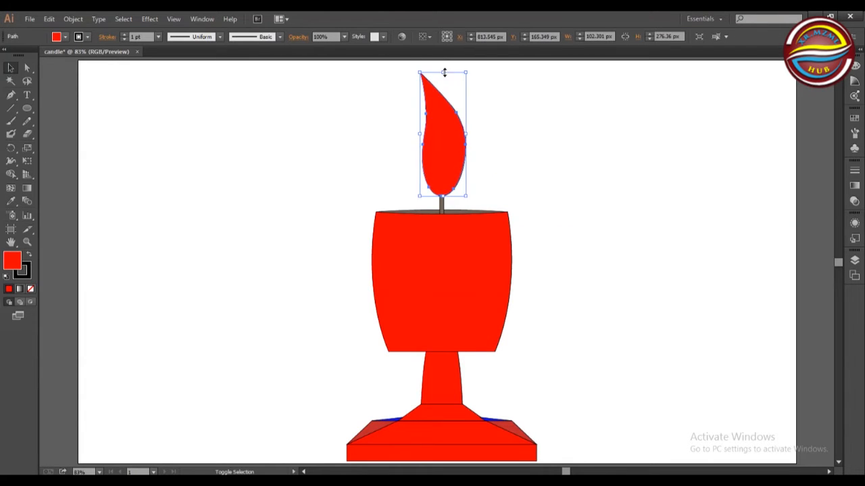
drag(443, 73, 445, 91)
drag(443, 132, 443, 148)
click(508, 145)
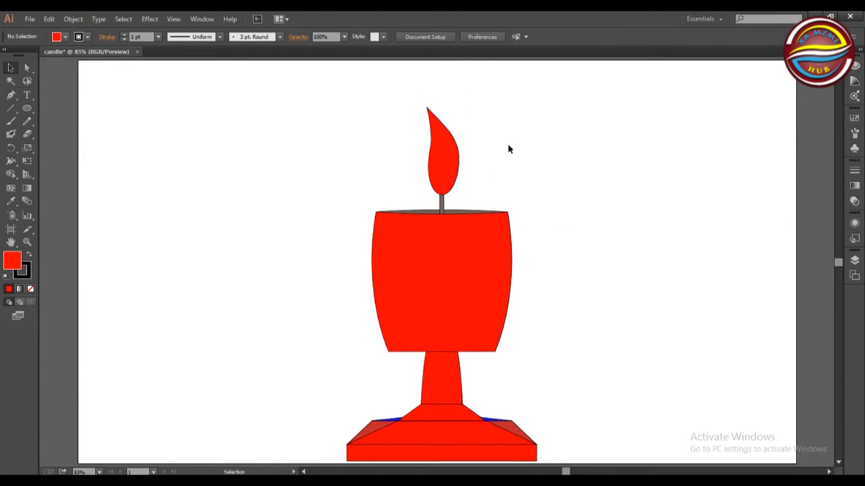
Step: Recolour the rim opening tan and bring the flame and wick in front of it
click(99, 472)
click(134, 366)
click(99, 472)
click(122, 468)
scroll(473, 189, up, 1)
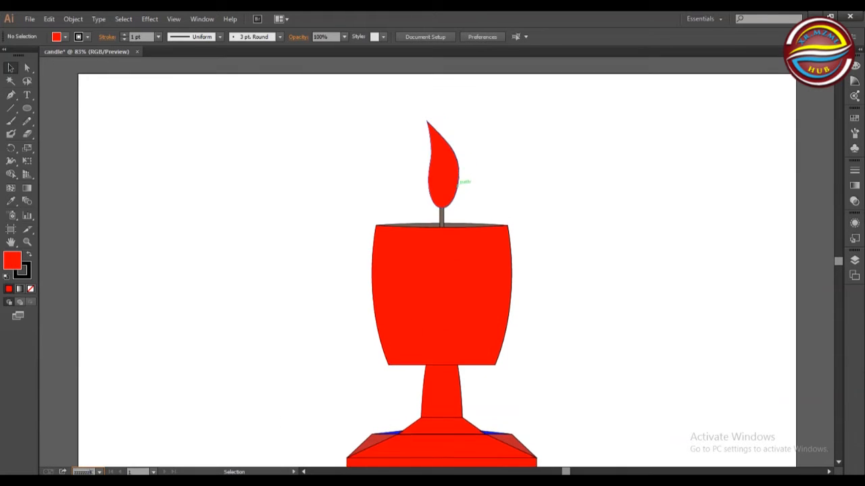
scroll(394, 202, up, 5)
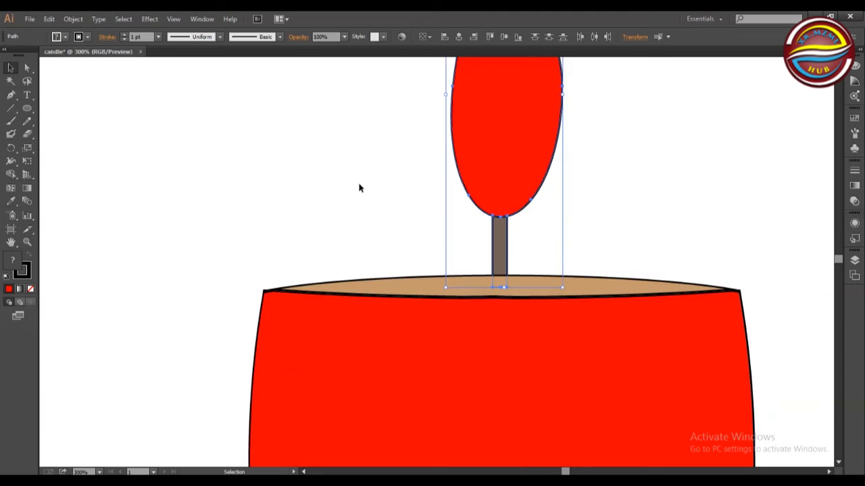
right_click(380, 278)
mouse_move(432, 429)
click(526, 453)
Step: Nudge the tan rim opening down slightly on the cup
click(340, 257)
click(340, 288)
key(Down)
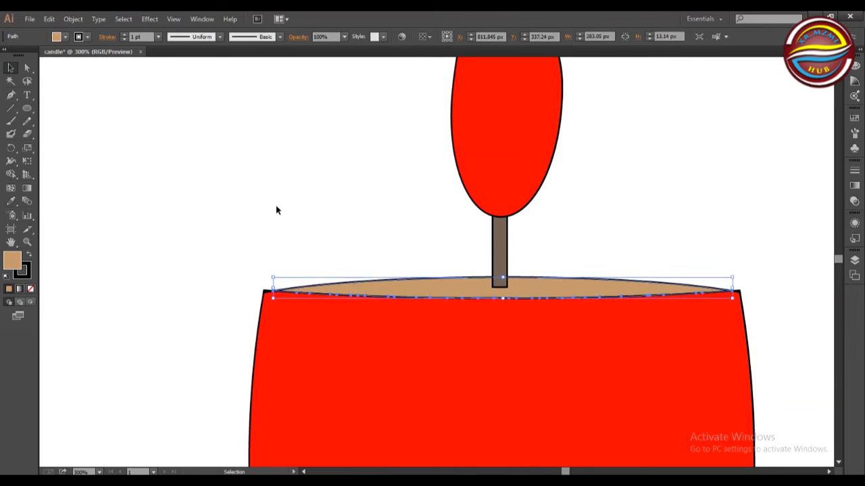
click(276, 208)
Step: Select the whole candle and remove the stroke from all of its shapes
key(z)
scroll(266, 374, down, 4)
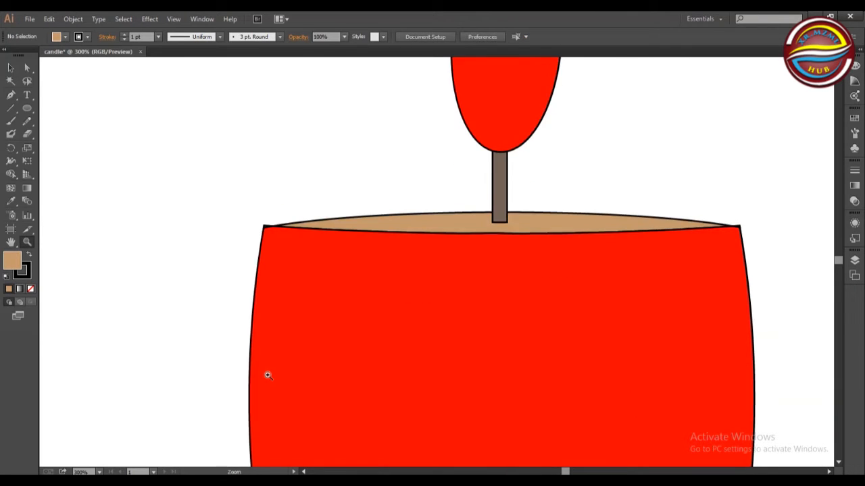
scroll(266, 374, up, 1)
alt+click(451, 335)
alt+click(451, 335)
alt+click(607, 307)
click(318, 119)
click(248, 117)
drag(471, 121, 232, 466)
click(87, 36)
click(9, 55)
click(823, 282)
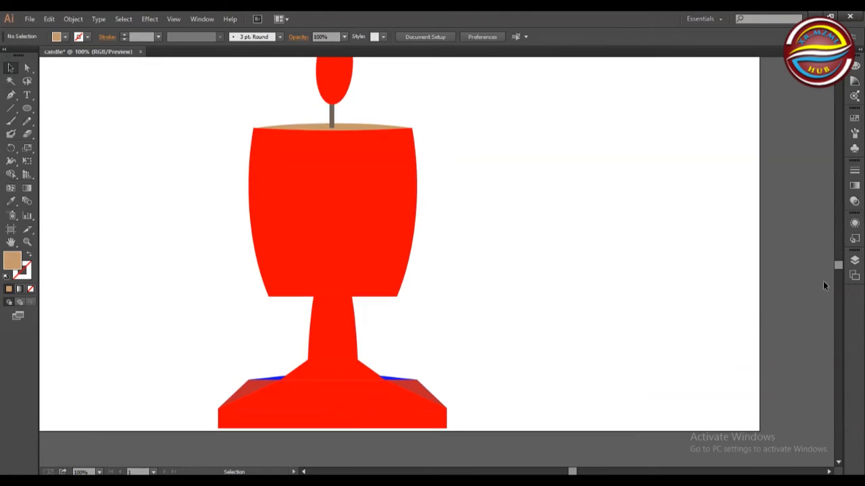
Step: Create an offset path of 6 px around the flame
scroll(822, 286, up, 3)
click(333, 169)
click(73, 18)
mouse_move(152, 244)
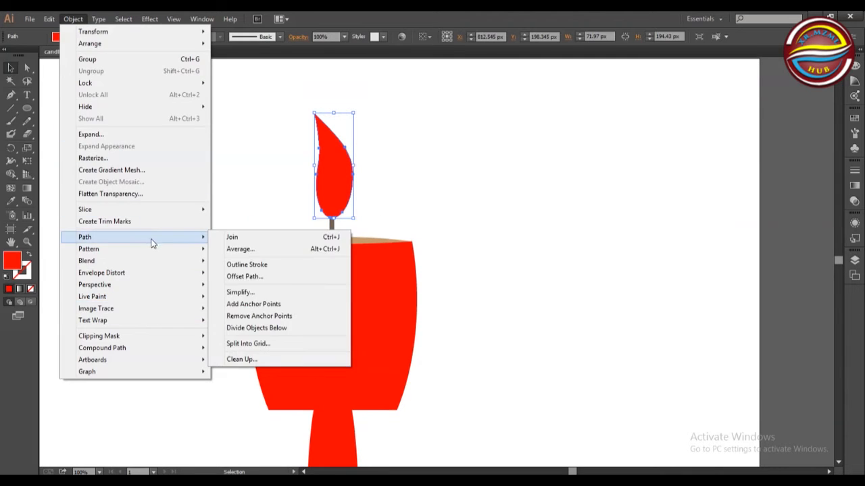
click(244, 277)
click(600, 435)
Step: Cut the flame's offset shape out of the wick with Shape Builder, leaving a gap between flame and wick
click(324, 220)
shift+click(324, 218)
click(11, 174)
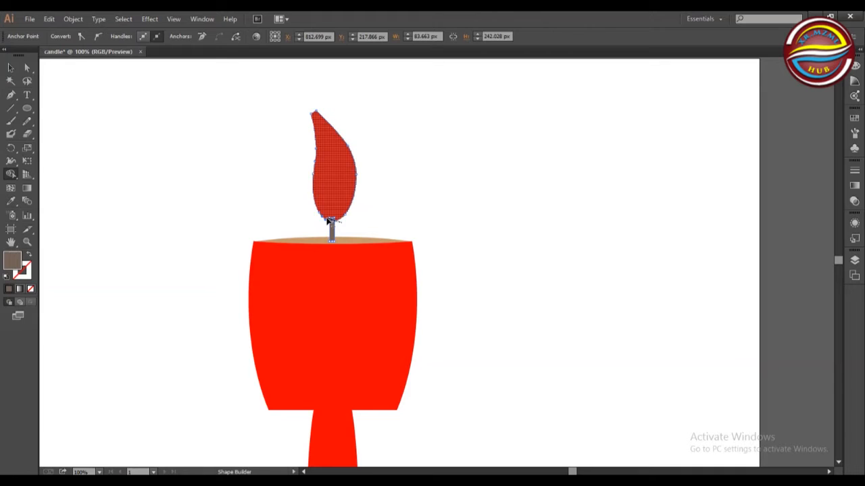
alt+click(327, 221)
click(10, 67)
click(153, 139)
Step: Create an offset path of 6 px around the cup body and select it together with the stem
drag(837, 261, 842, 267)
click(388, 156)
click(57, 37)
click(73, 19)
click(250, 279)
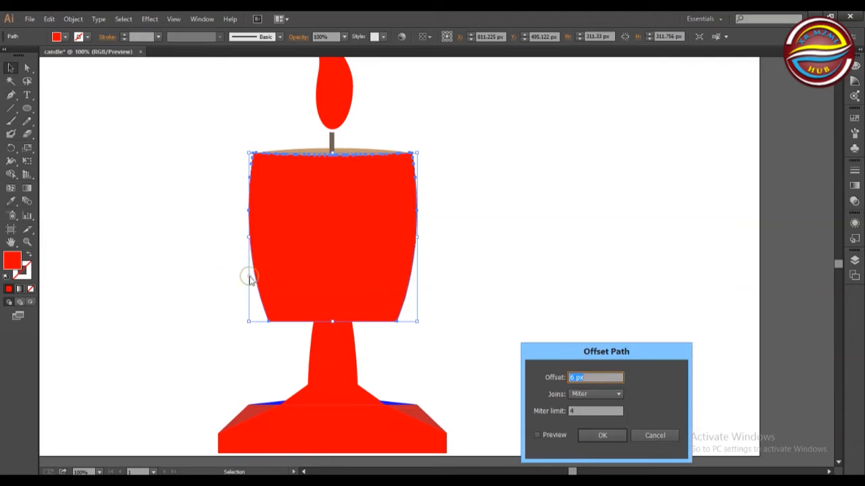
click(541, 435)
drag(527, 376, 182, 260)
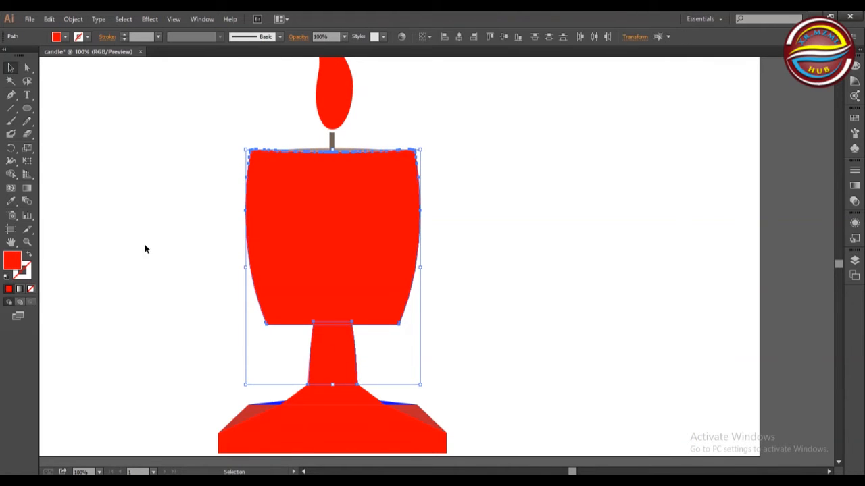
Step: Remove the cup's offset shape with Shape Builder to leave a gap between the cup body and the stem
click(11, 175)
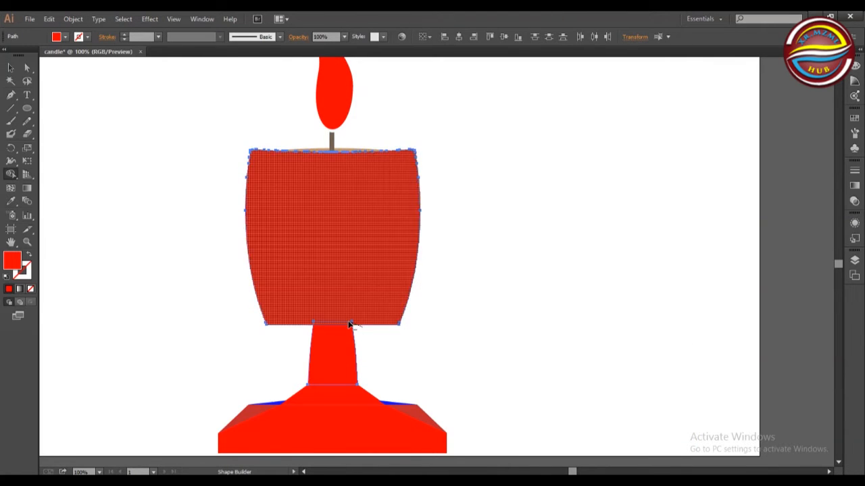
alt+click(349, 323)
click(11, 68)
Step: Offset the rim opening's path and trim the cup body with it in Shape Builder, leaving a gap below the opening
click(313, 152)
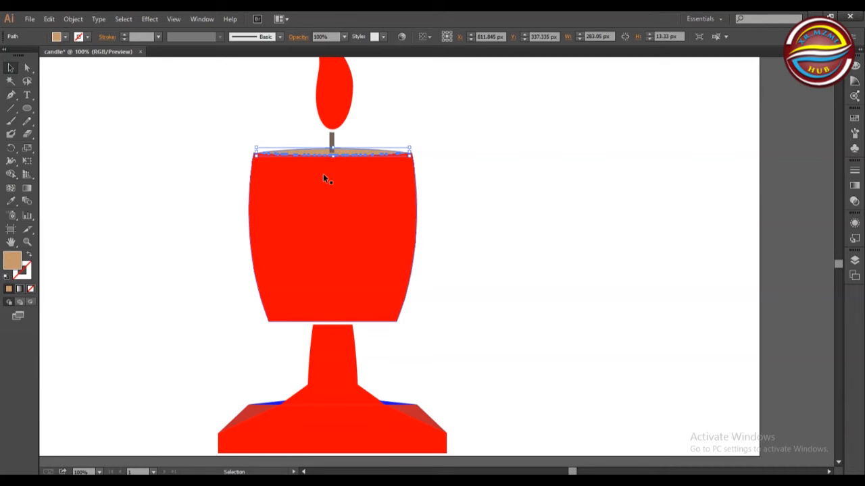
click(73, 18)
click(297, 270)
click(570, 438)
key(Return)
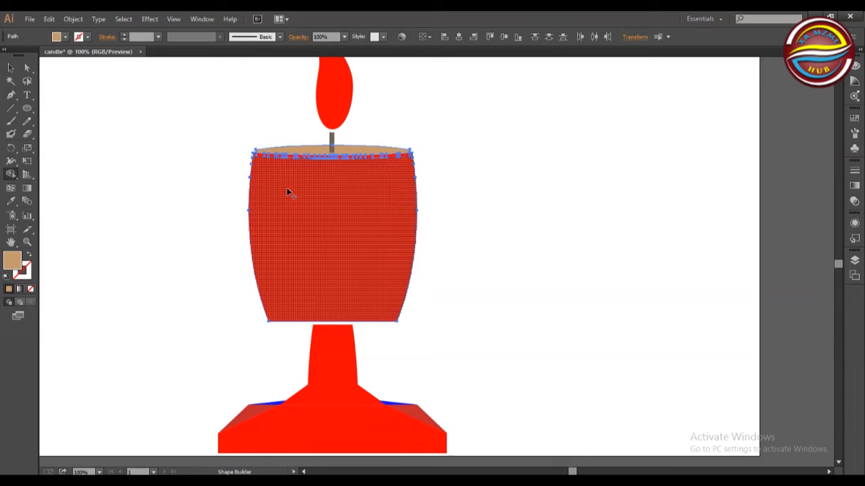
click(170, 133)
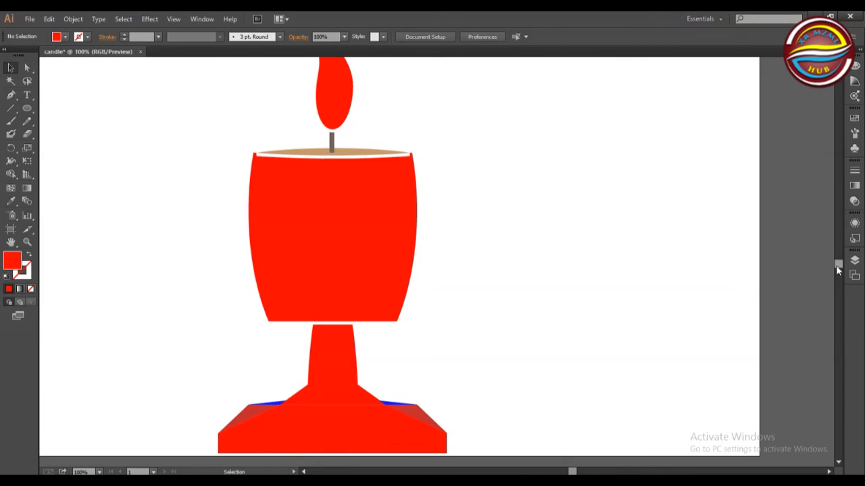
Step: Create an offset path around the stem
scroll(834, 269, down, 3)
click(337, 300)
click(73, 19)
mouse_move(85, 237)
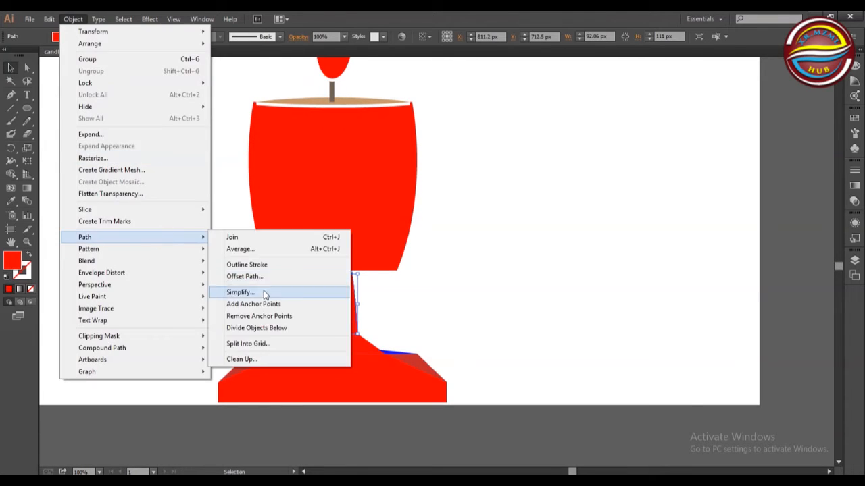
click(264, 282)
key(Return)
Step: Trim the tapered piece under the stem with the stem's offset shape in Shape Builder to separate the two parts
shift+click(341, 344)
key(shift+m)
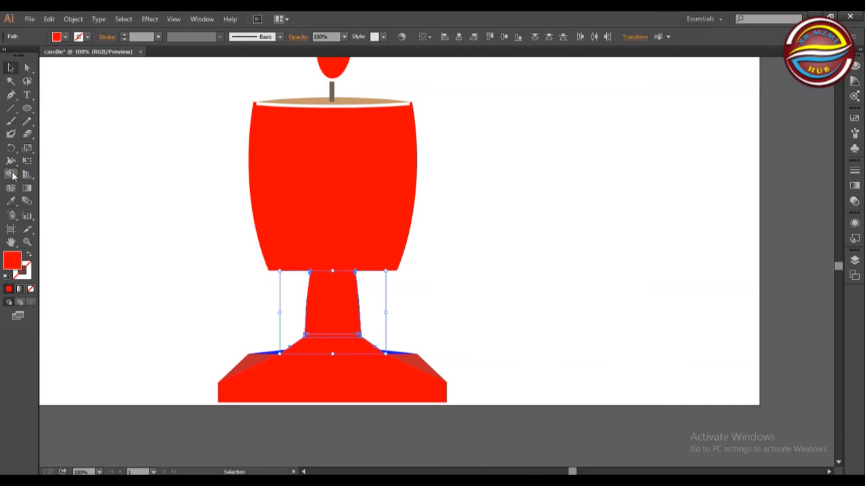
drag(333, 337, 245, 323)
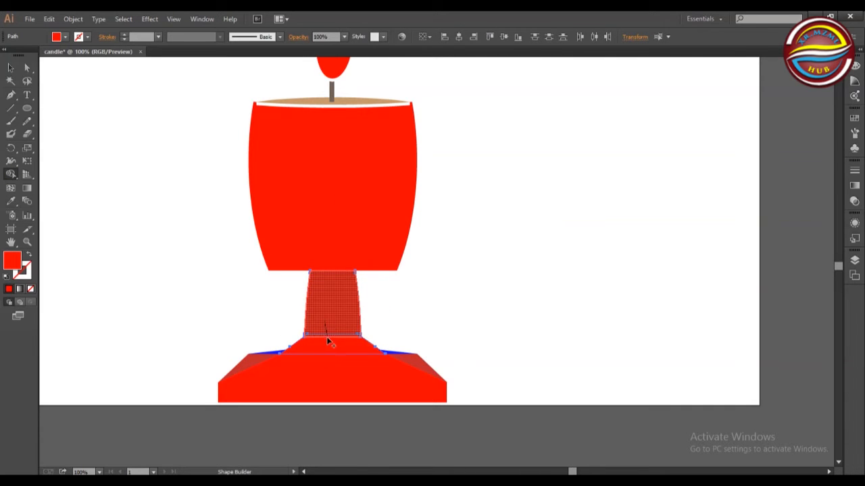
key(v)
click(180, 247)
Step: Trim the adjoining base faces with the tapered piece's offset shape in Shape Builder, leaving gaps around the tapered piece
click(255, 382)
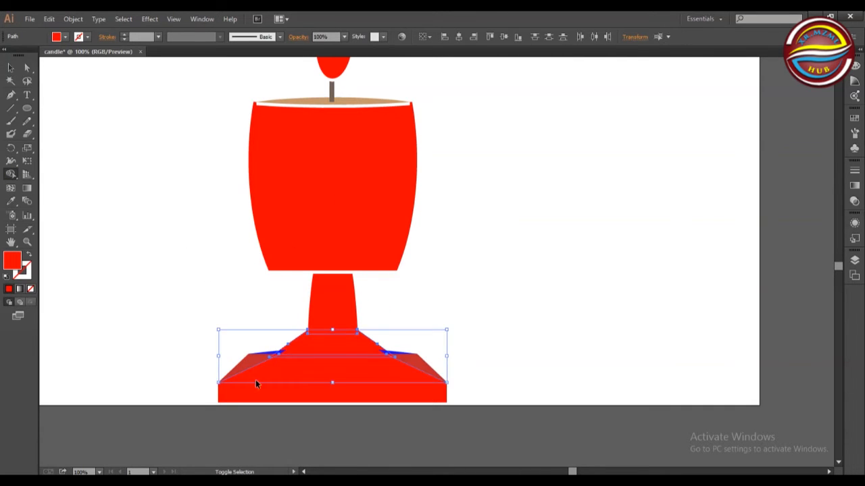
key(shift+m)
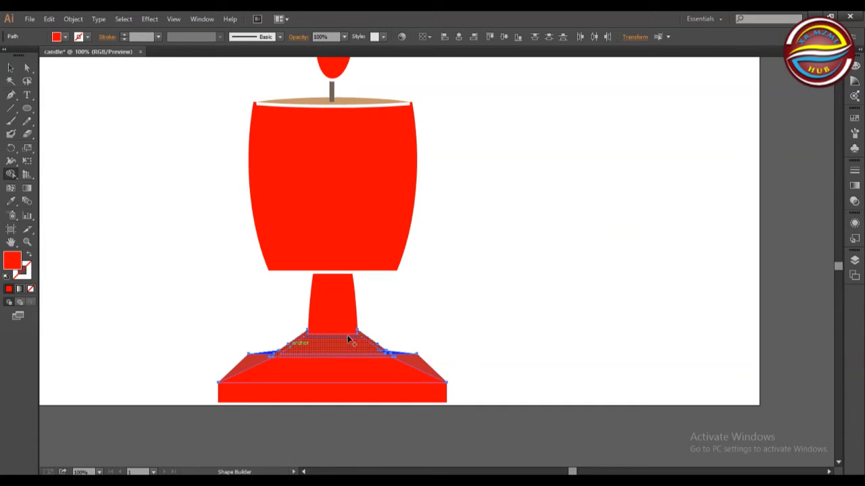
click(386, 354)
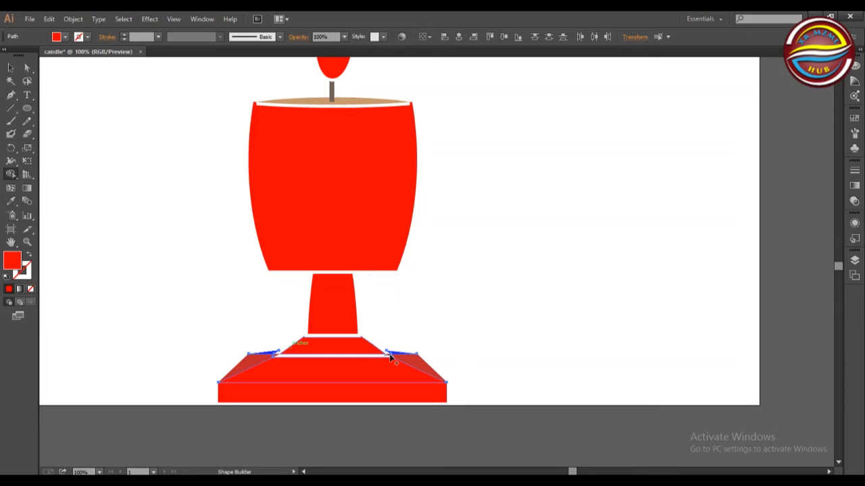
Step: Create an offset path around the wide trapezoidal base piece
key(v)
click(262, 354)
click(263, 358)
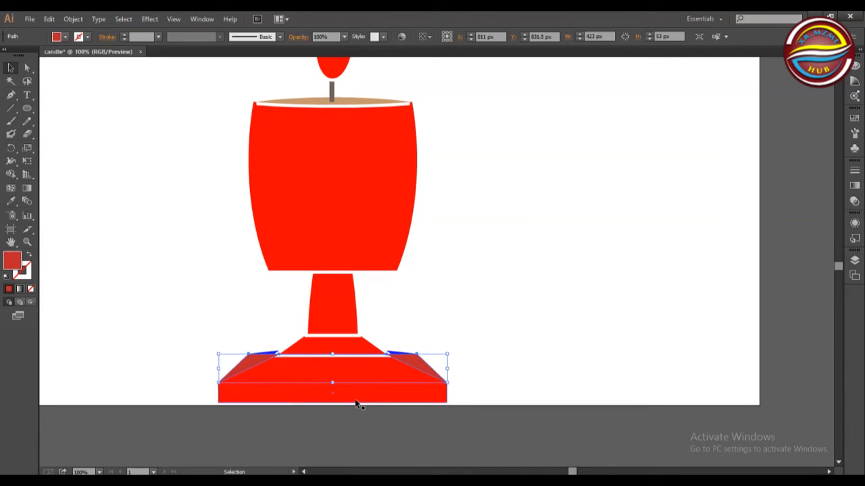
click(250, 357)
click(284, 370)
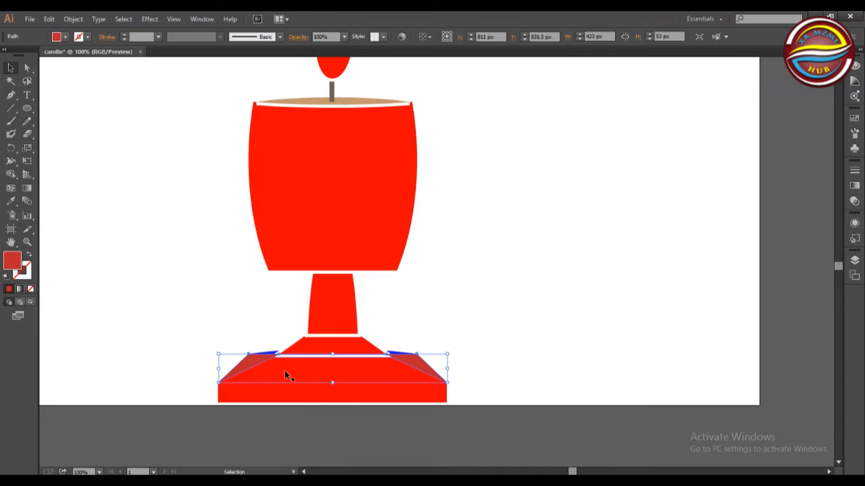
click(191, 289)
click(329, 356)
click(73, 19)
mouse_move(102, 237)
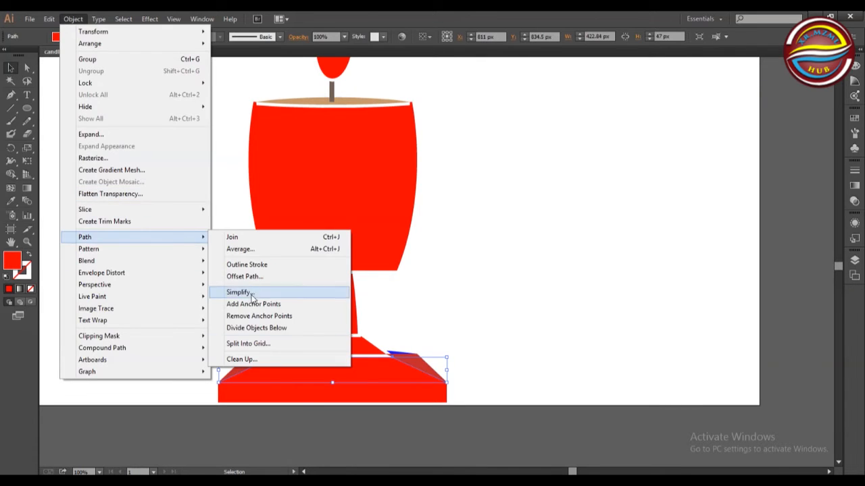
click(261, 278)
click(588, 439)
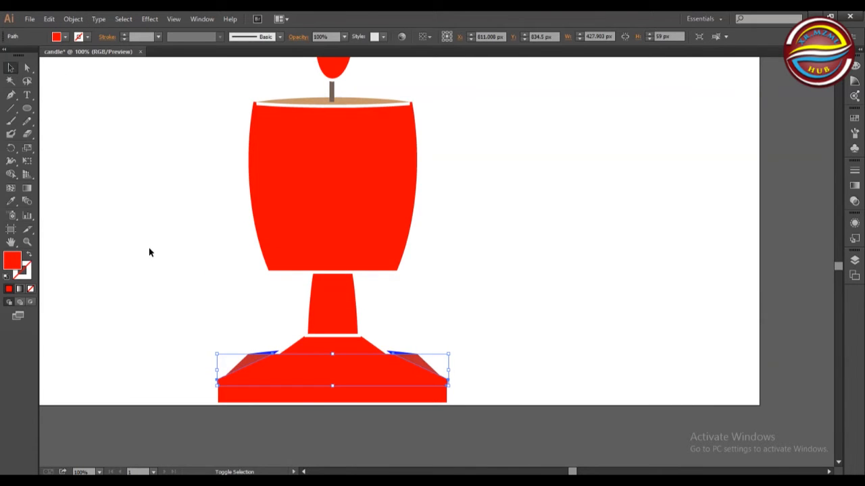
Step: Trim the bottom slab and the dark red side pieces with the wide base piece's offset shape in Shape Builder, leaving gaps
shift+click(280, 400)
key(shift+m)
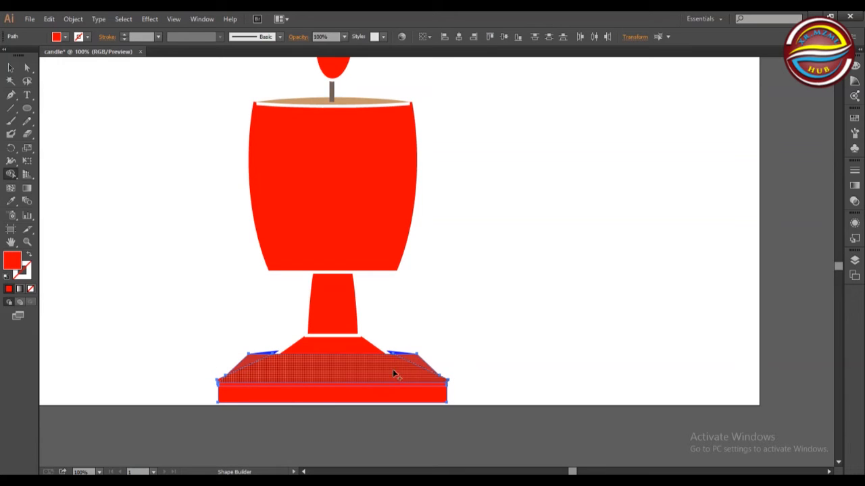
click(371, 383)
key(v)
click(182, 193)
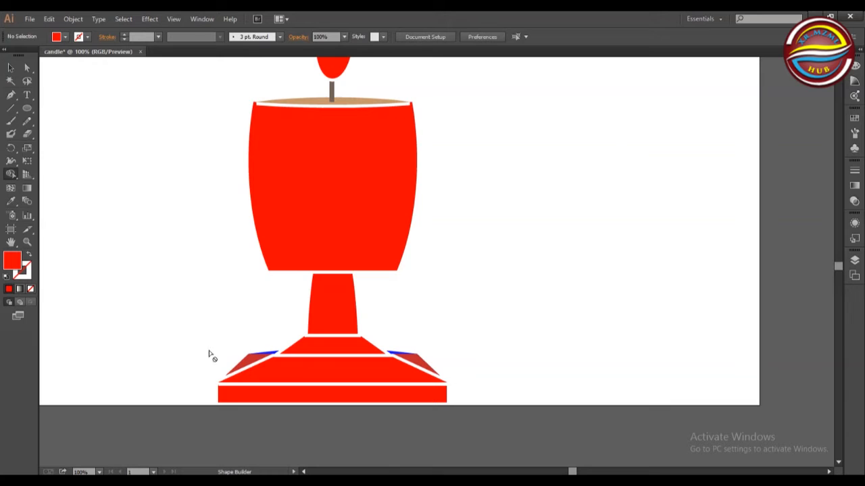
Step: Clean up the anchor point at the bottom slab's upper-left corner
ctrl+click(218, 393)
click(28, 67)
click(218, 385)
key(p)
click(9, 68)
Step: Offset the left blue sliver's path and trim the left dark red side piece with it in Shape Builder, leaving a gap
click(264, 353)
click(73, 18)
mouse_move(97, 236)
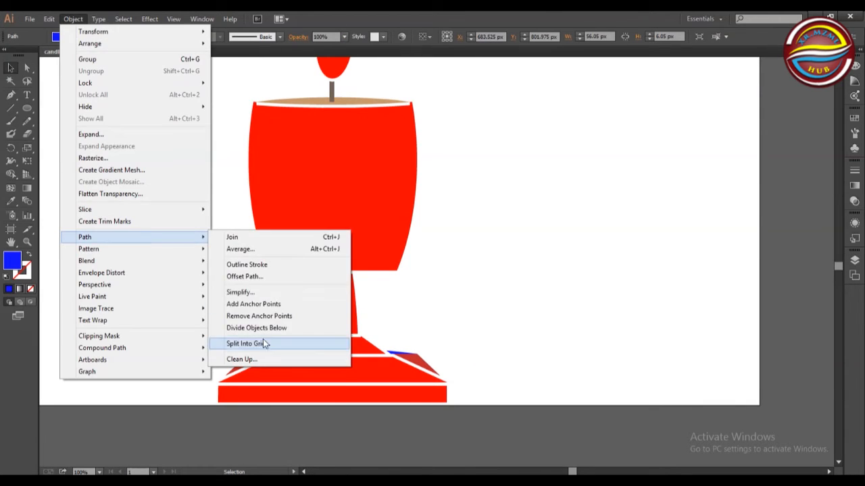
click(250, 276)
shift+click(245, 367)
click(12, 174)
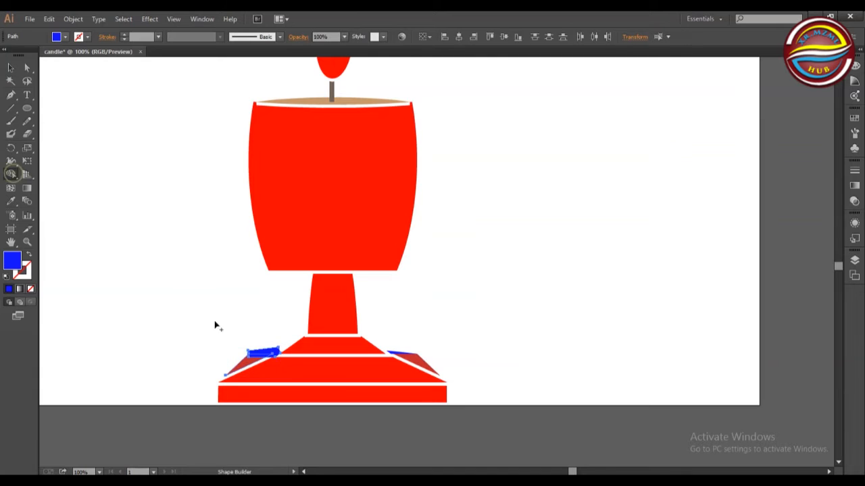
alt+click(260, 356)
click(11, 69)
click(206, 252)
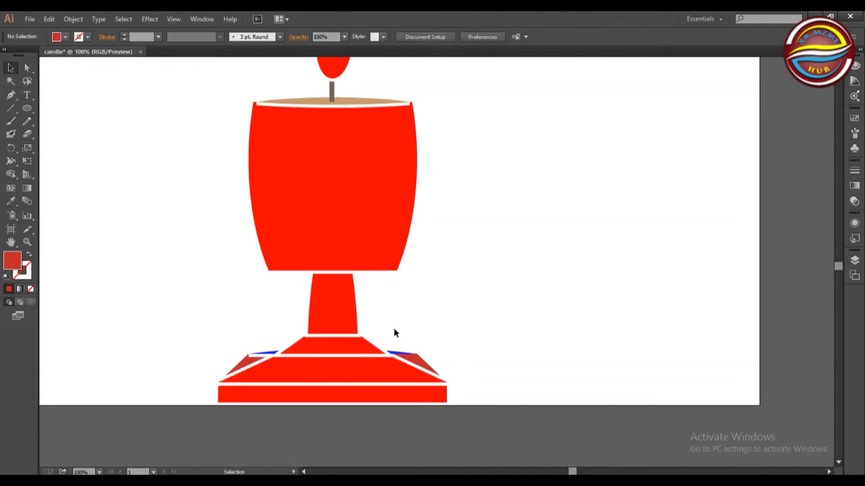
Step: Offset the right blue sliver's path and trim the right dark red side piece with it in Shape Builder
click(403, 359)
click(73, 19)
mouse_move(97, 236)
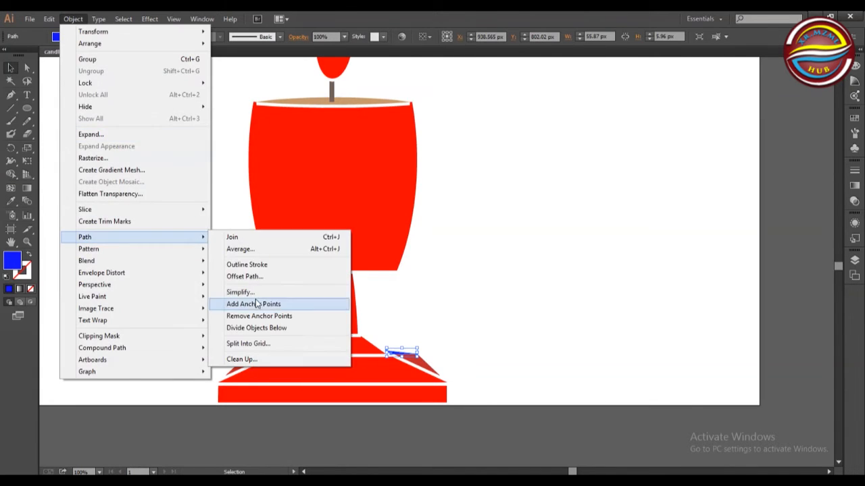
click(251, 274)
click(594, 438)
click(12, 173)
ctrl+shift+click(424, 362)
alt+click(405, 355)
Step: Remove the leftover tip at the upper corner of the left dark red side piece
key(a)
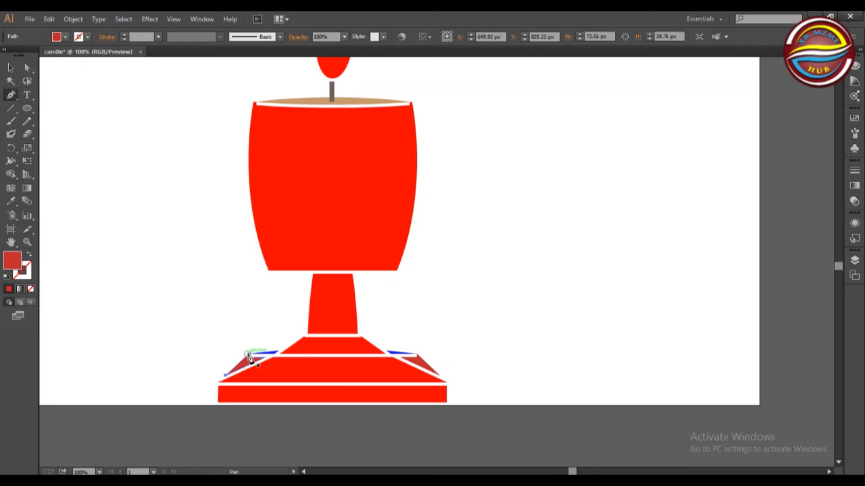
click(27, 68)
click(248, 354)
click(15, 96)
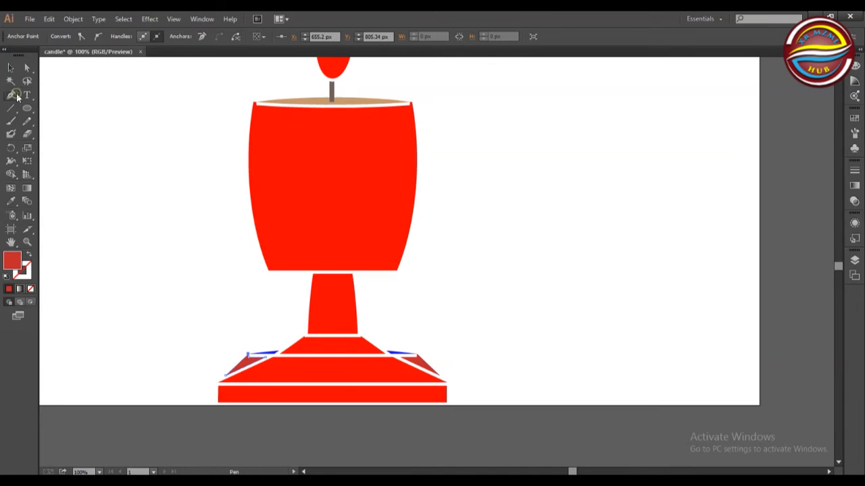
key(v)
click(134, 223)
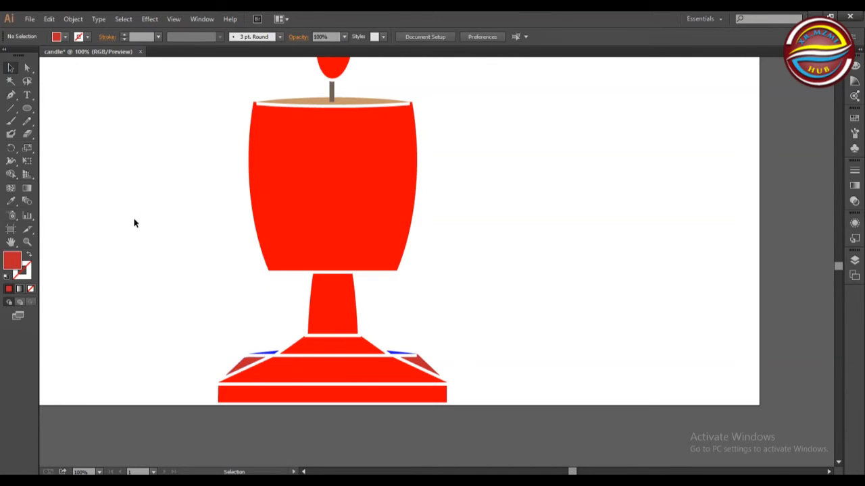
click(245, 356)
click(161, 336)
Step: Remove the leftover tip at the upper corner of the right dark red side piece
click(417, 355)
click(462, 320)
click(436, 359)
click(448, 324)
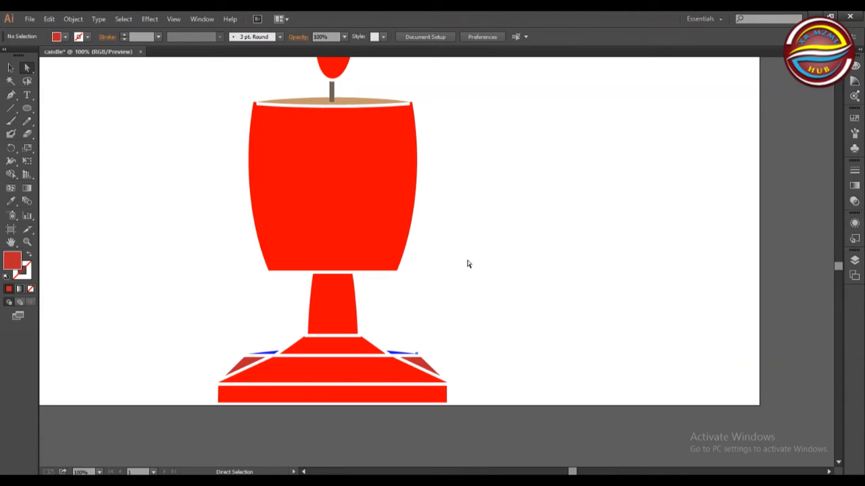
Step: Fit the artboard in view and move the whole candle up and to the left on it
key(ctrl+0)
click(10, 67)
key(ctrl+a)
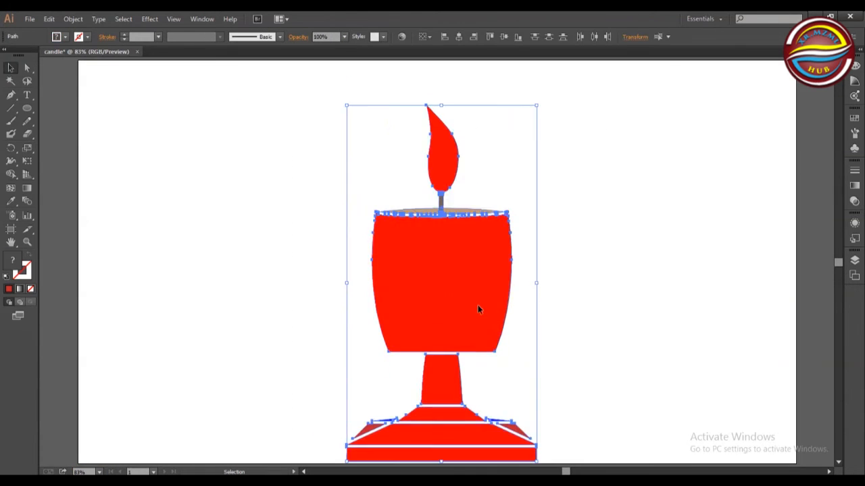
drag(479, 307, 441, 275)
click(537, 262)
Step: Nudge the stem and the cup body down three steps each to tighten the gaps above the base
click(438, 397)
click(570, 295)
click(422, 382)
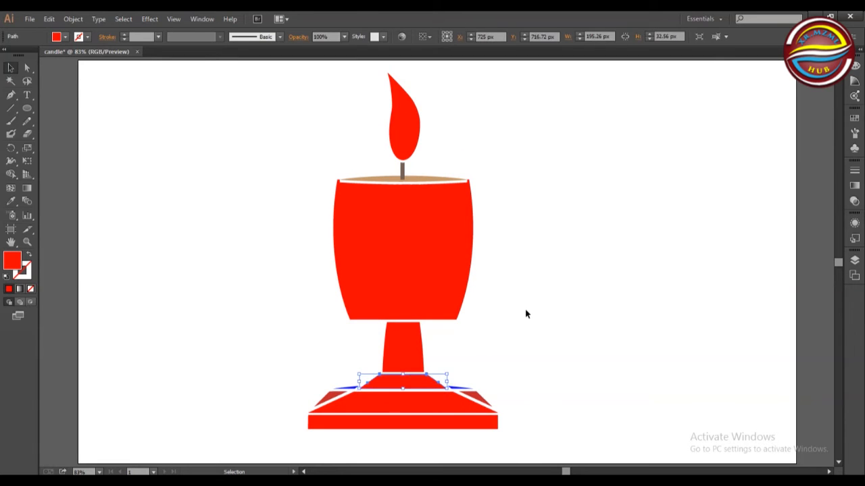
click(412, 349)
key(Down)
key(Down)
key(Down)
click(446, 284)
key(Down)
key(Down)
key(Down)
Step: Nudge the rim opening, the wick and the flame down three steps each to follow the cup body
click(436, 180)
key(Down)
key(Down)
key(Down)
click(523, 129)
click(402, 171)
key(Down)
key(Down)
key(Down)
click(404, 118)
key(Down)
key(Down)
key(Down)
Step: Nudge the two blue slivers of the base slightly inward beside the tapered piece
click(476, 398)
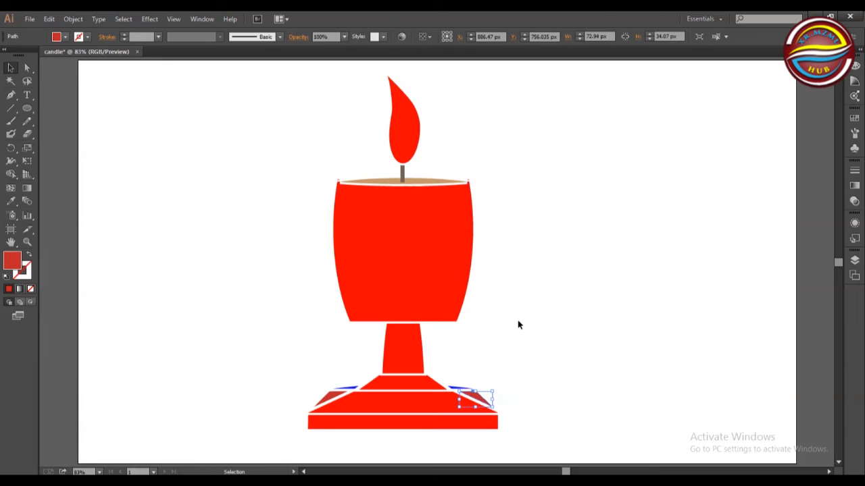
click(353, 386)
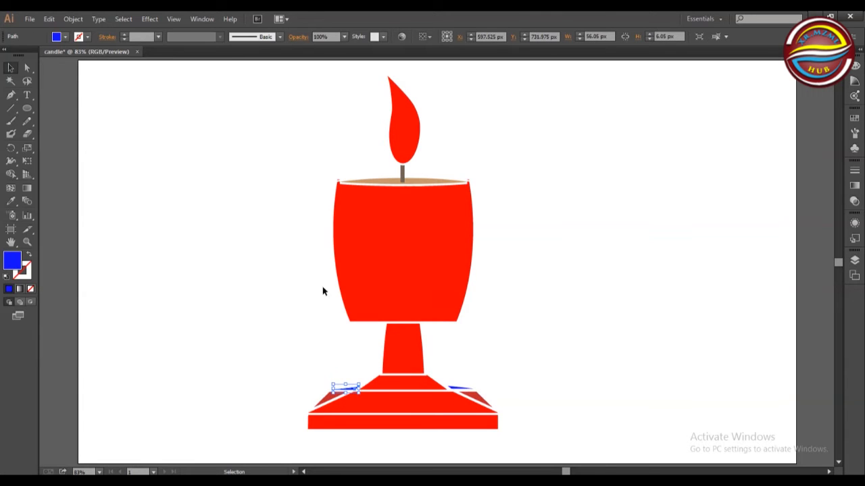
click(497, 333)
Step: Change the flame's fill to orange and switch to the My Workspace layout
key(a)
click(404, 118)
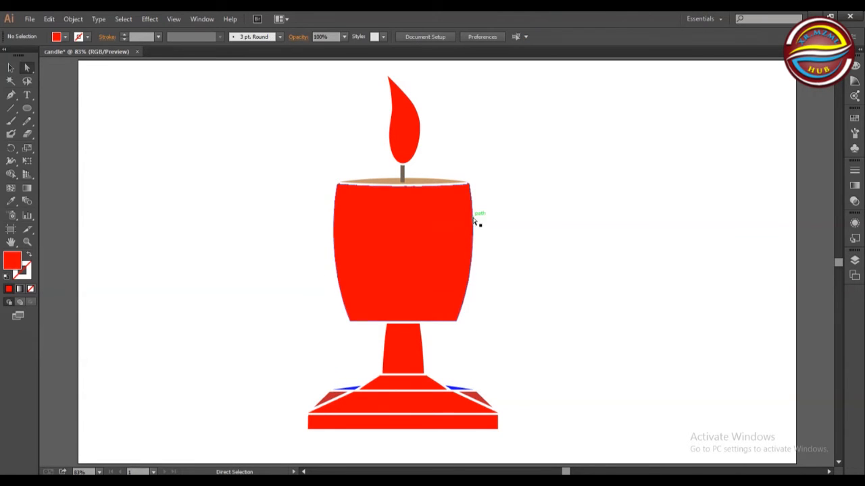
double_click(12, 261)
click(622, 96)
click(687, 217)
click(783, 91)
click(697, 20)
click(697, 31)
Step: Give the flame a linear gradient with an orange center and light orange stops on both sides
drag(782, 93, 782, 95)
drag(782, 92, 802, 92)
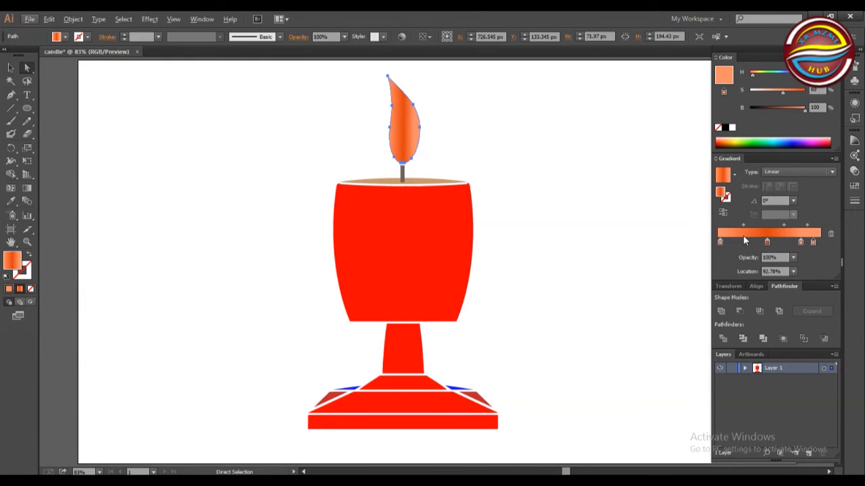
drag(743, 242, 736, 243)
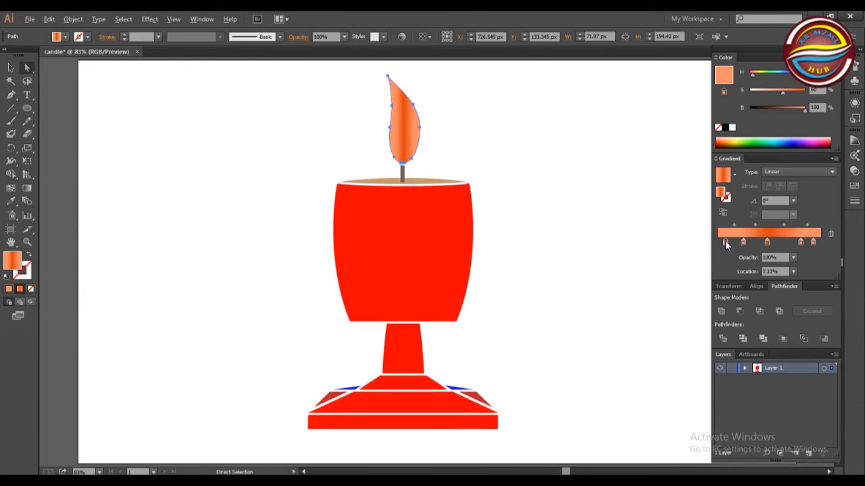
Step: Darken the outer stops of the flame's gradient to brown and rearrange the stops around the orange center
click(812, 242)
drag(788, 108, 770, 107)
drag(800, 242, 751, 241)
click(776, 225)
click(10, 66)
click(196, 143)
Step: Fill the rim opening with a gray linear gradient, removing the leftover orange stops
click(436, 180)
click(65, 36)
click(87, 79)
drag(721, 194, 729, 237)
drag(813, 242, 840, 254)
drag(784, 242, 783, 262)
drag(766, 242, 766, 262)
drag(750, 241, 807, 242)
Step: Set the rim opening's gradient angle to 90° and darken its first gray stop to 40% brightness
click(723, 242)
click(792, 201)
click(802, 261)
drag(788, 109, 771, 108)
click(165, 124)
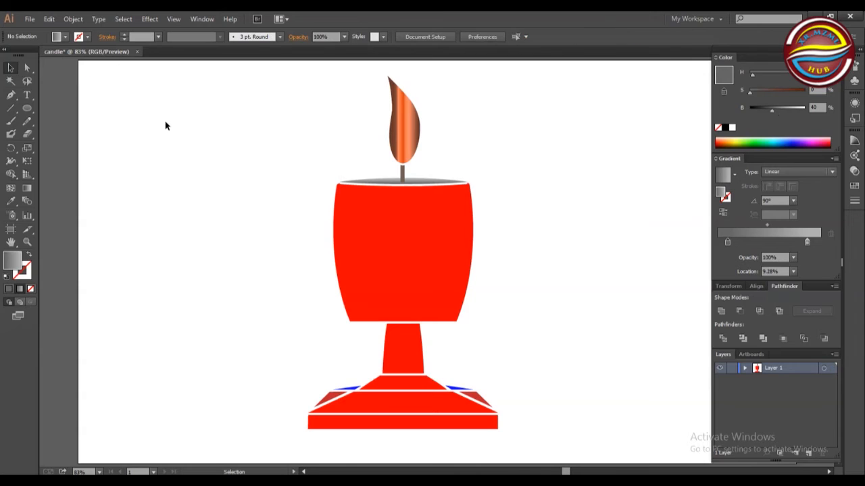
Step: Fill the wick with a linear gradient of black in the center and gray at both ends, the last stop at 61.18% brightness
click(402, 173)
click(64, 37)
click(29, 55)
drag(720, 192, 755, 225)
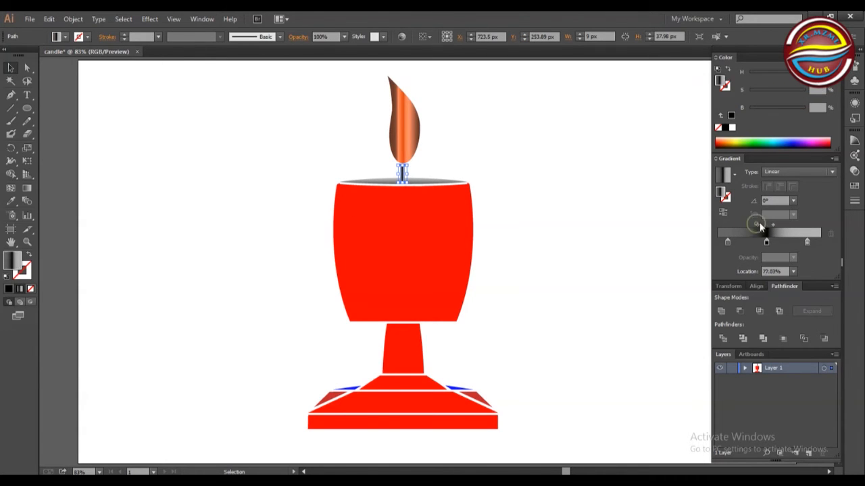
drag(806, 242, 824, 242)
drag(799, 109, 785, 111)
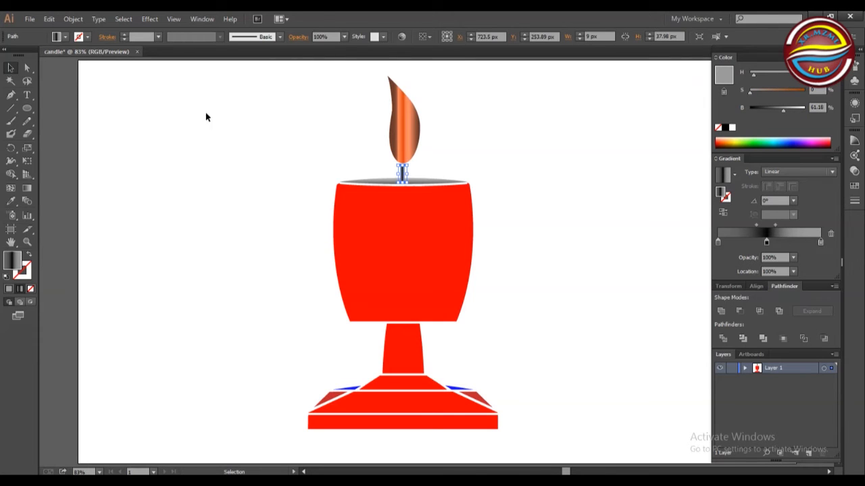
Step: Fill the cup body with the dark red swatch
click(379, 224)
click(64, 36)
click(55, 73)
click(84, 54)
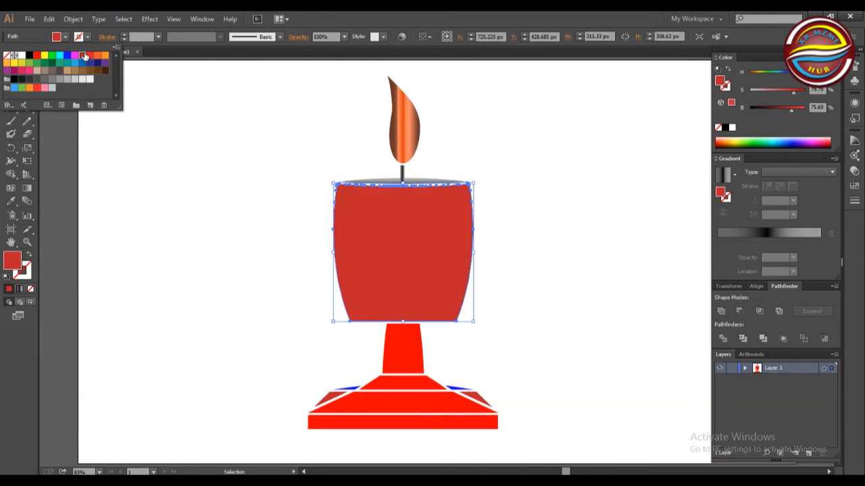
click(61, 154)
Step: Turn the cup body's fill into a linear gradient with olive green, dark red at the center and navy blue at the other end
drag(720, 193, 768, 242)
click(766, 242)
click(830, 235)
click(718, 242)
click(830, 234)
click(820, 242)
click(820, 242)
click(783, 145)
click(740, 144)
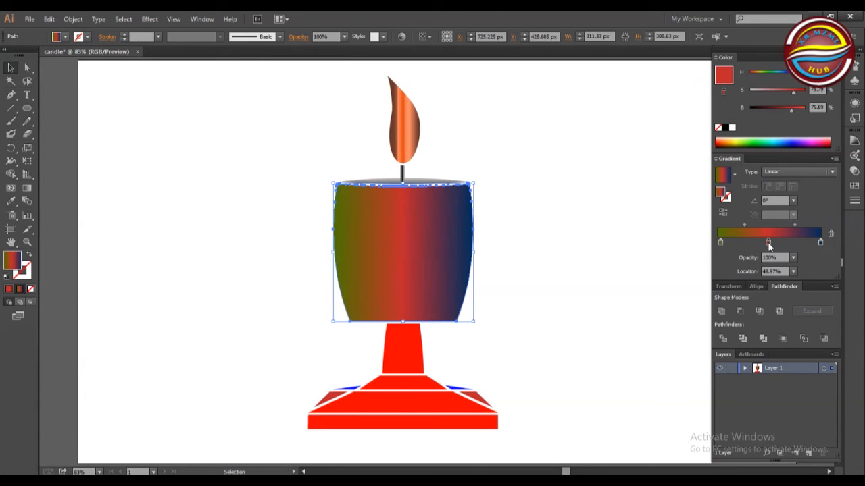
Step: Add darker red stops around the cup gradient's center and darken its green and blue stops toward the outer edges
drag(792, 108, 785, 110)
click(776, 241)
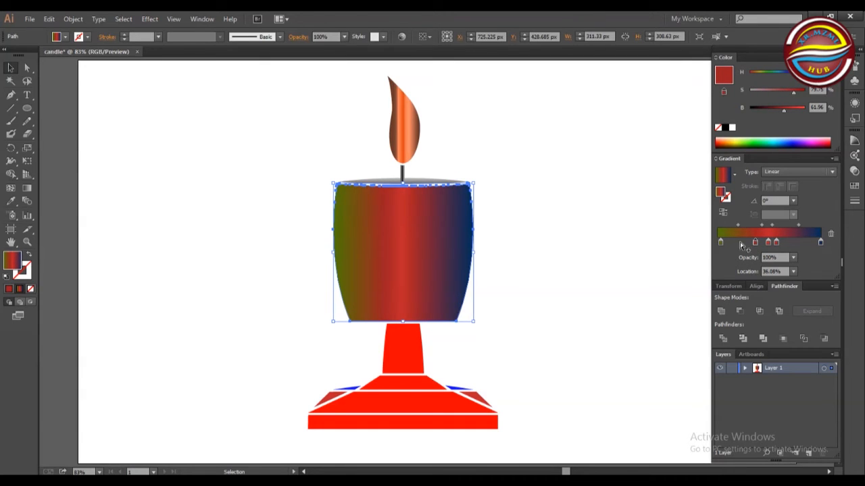
click(729, 242)
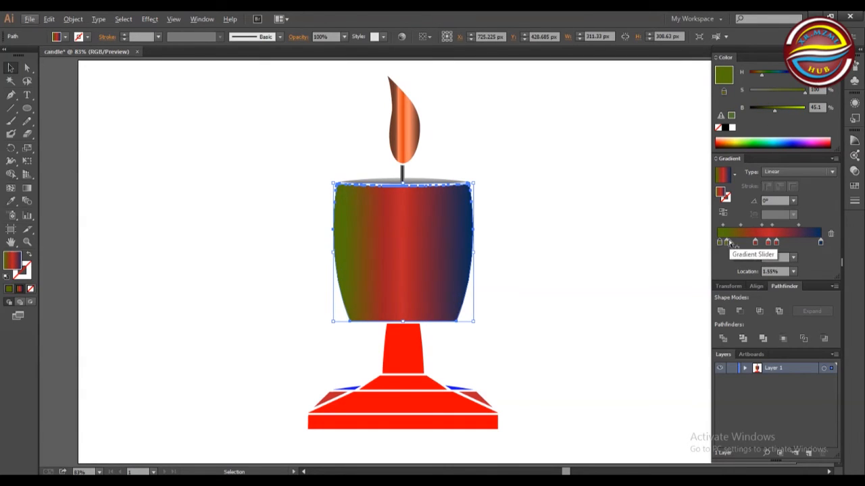
drag(774, 112, 756, 112)
key(ctrl+z)
drag(730, 242, 738, 242)
drag(774, 110, 762, 110)
drag(820, 242, 765, 242)
click(754, 242)
Step: Try filling the stem with the cup's gradient plus an added dark green stop
click(396, 331)
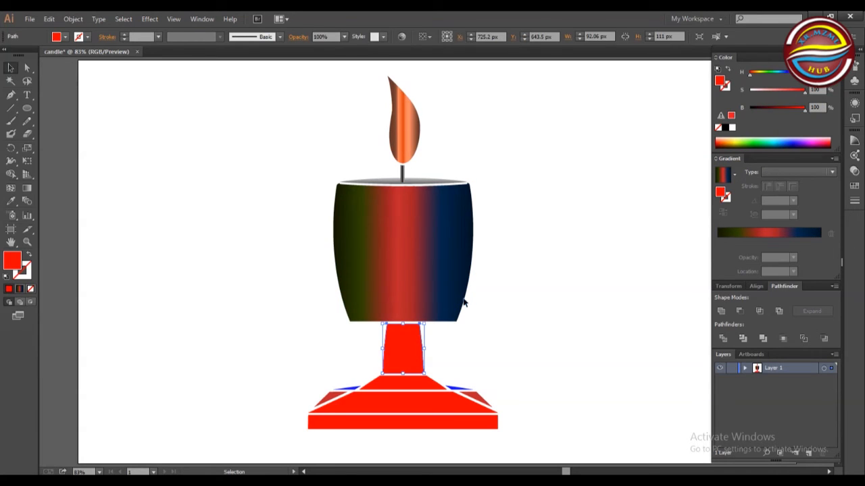
click(65, 37)
click(53, 64)
click(718, 193)
click(720, 195)
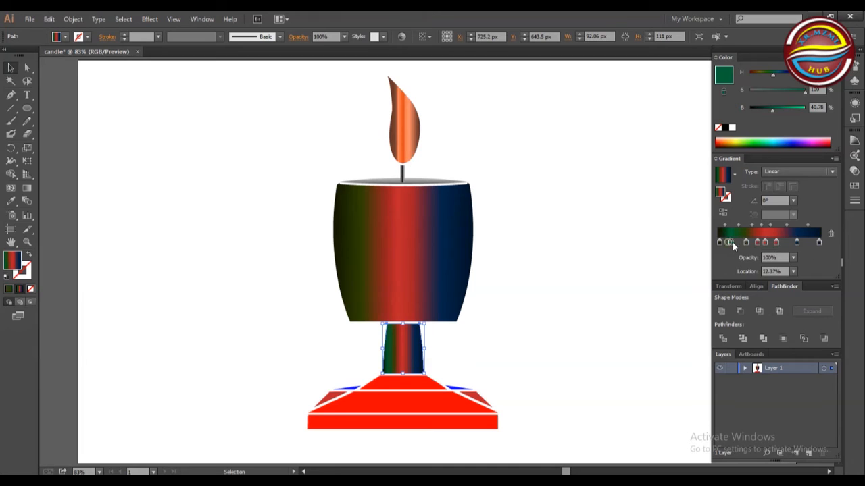
Step: Copy the cup body's gradient onto the stem with the Eyedropper tool
click(11, 201)
click(451, 295)
click(11, 67)
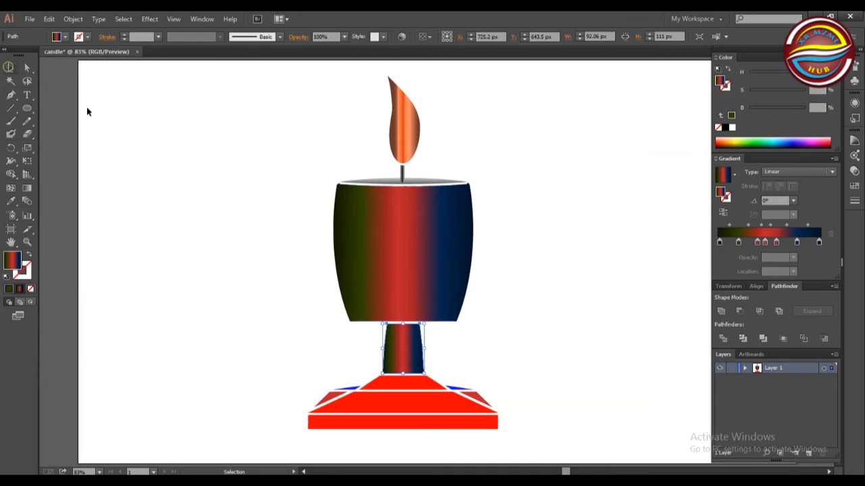
Step: Apply the cup body's gradient to the tapered piece under the stem, and select the wide base piece below it
click(412, 383)
click(64, 37)
click(510, 234)
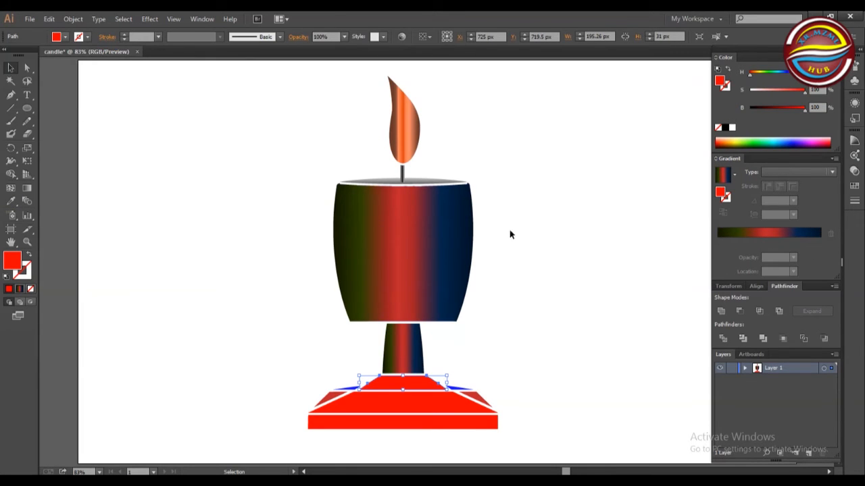
click(410, 401)
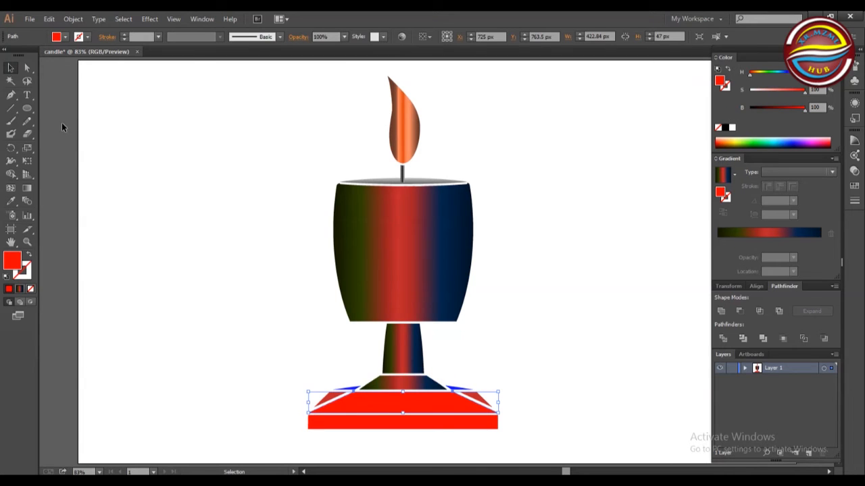
Step: Fill the wide base piece with a linear gradient and delete all its stops except the brown and dark green ones
click(65, 37)
click(82, 71)
click(724, 239)
click(720, 240)
click(816, 242)
click(830, 234)
click(830, 234)
click(830, 233)
click(830, 234)
click(831, 233)
drag(738, 242, 808, 240)
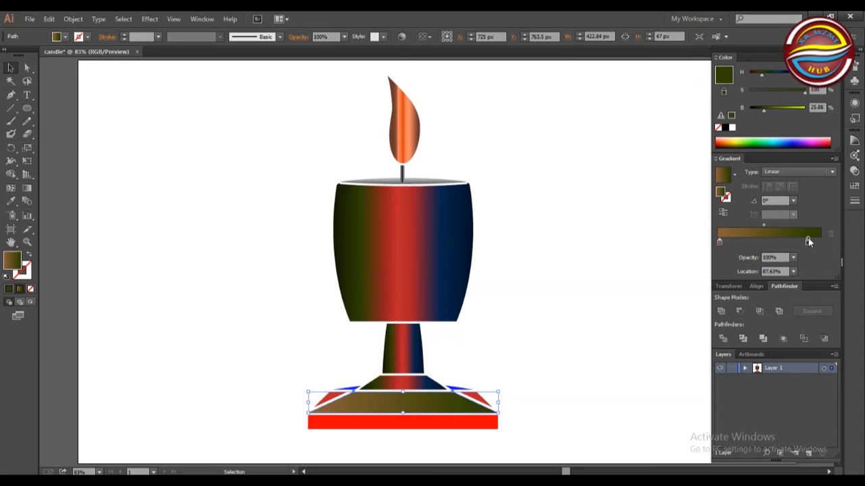
Step: Replace the base piece's dark green with a brown center stop flanked by lighter tan stops at both ends
click(719, 242)
drag(719, 241, 801, 240)
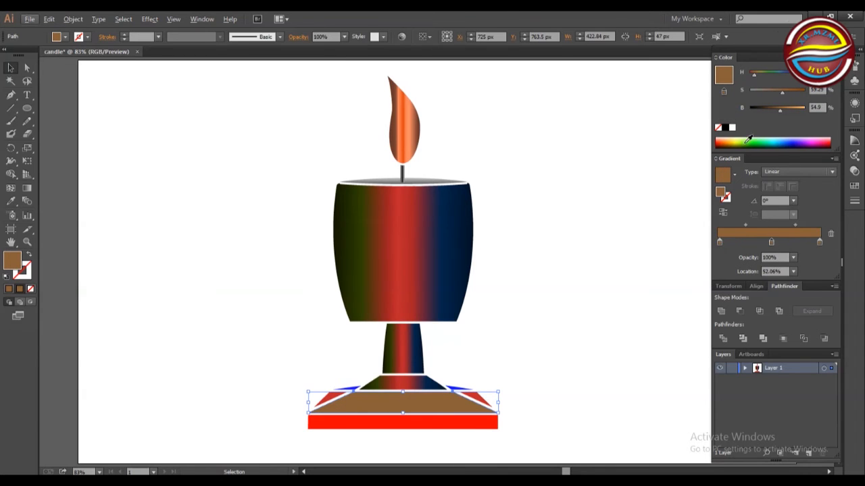
drag(779, 110, 774, 92)
click(819, 242)
drag(741, 241, 718, 244)
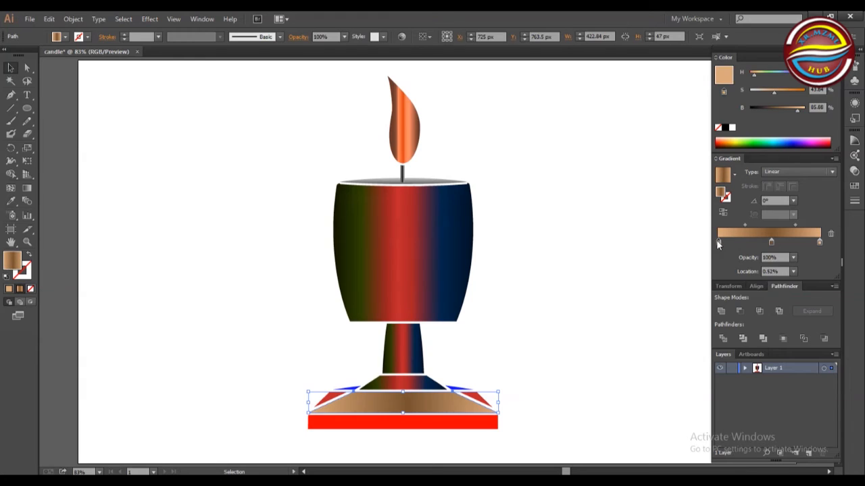
Step: Extend the base piece's gradient to five stops, fading from the brown center to pale beige at the outer ends
click(772, 241)
click(718, 241)
drag(774, 92, 765, 93)
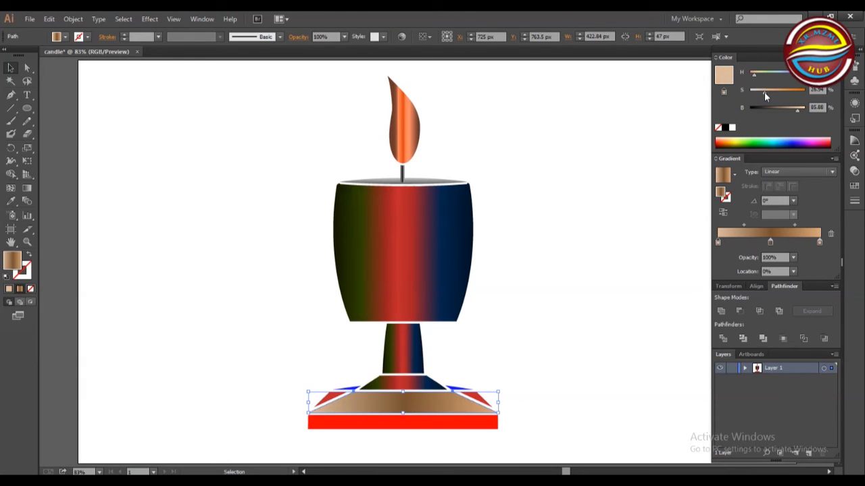
click(819, 241)
click(770, 242)
mouse_move(718, 242)
mouse_down()
mouse_move(736, 242)
mouse_move(718, 241)
mouse_up()
drag(813, 242, 808, 242)
mouse_move(807, 242)
mouse_down()
mouse_move(821, 242)
mouse_move(812, 241)
mouse_up()
drag(796, 109, 802, 109)
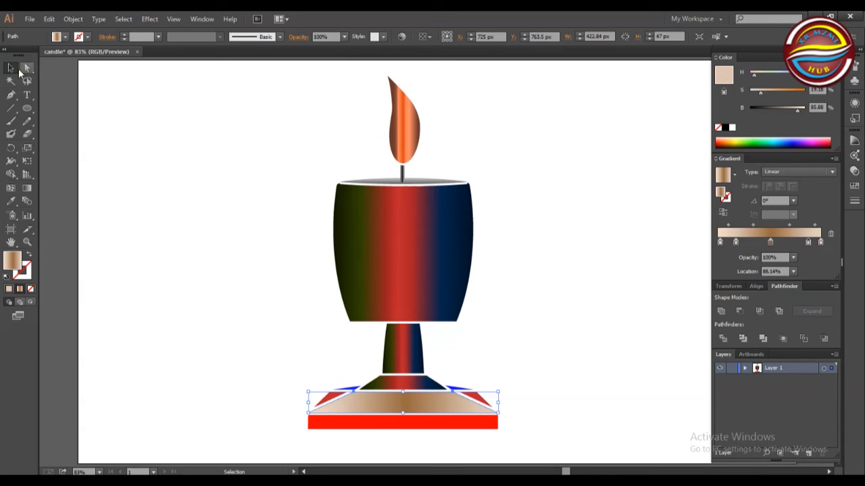
Step: Copy the base piece's beige-brown gradient onto the red facets on both sides of the base with the Eyedropper tool
click(331, 402)
key(i)
click(365, 402)
ctrl+click(480, 400)
click(419, 407)
Step: Reduce the left base facet's gradient to two stops running from saturated orange to pale beige
ctrl+click(330, 400)
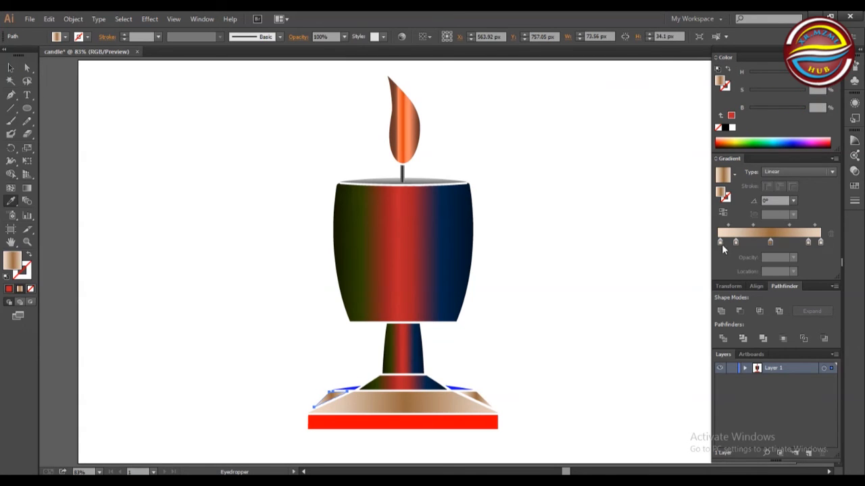
click(720, 242)
click(793, 201)
click(811, 270)
drag(720, 242, 738, 267)
click(820, 242)
drag(808, 241, 797, 242)
drag(770, 242, 741, 242)
click(830, 234)
drag(762, 90, 790, 91)
Step: Copy the left facet's orange-beige gradient onto the right base facet with the Eyedropper tool
ctrl+click(477, 399)
click(10, 202)
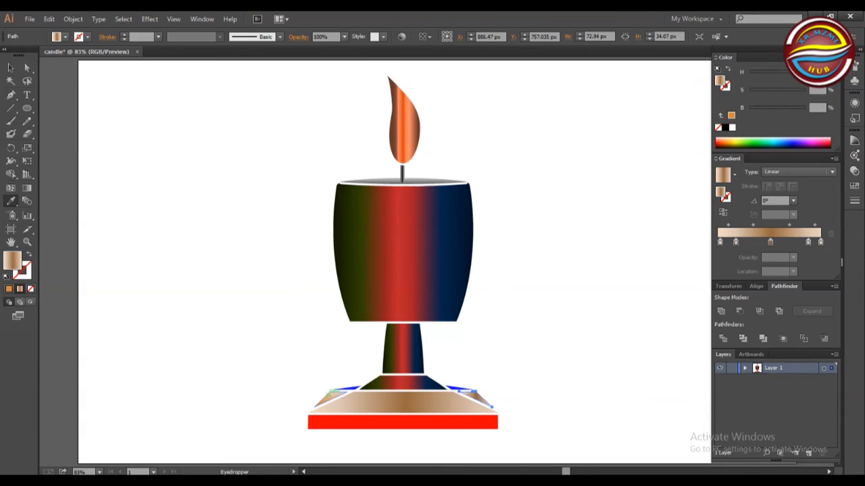
click(333, 399)
Step: Fill the blue sliver behind the left base facet with a brown swatch and copy it onto the matching right sliver
ctrl+click(352, 389)
click(726, 142)
click(10, 67)
click(365, 354)
click(348, 388)
click(65, 36)
click(69, 74)
click(304, 318)
click(454, 388)
click(11, 202)
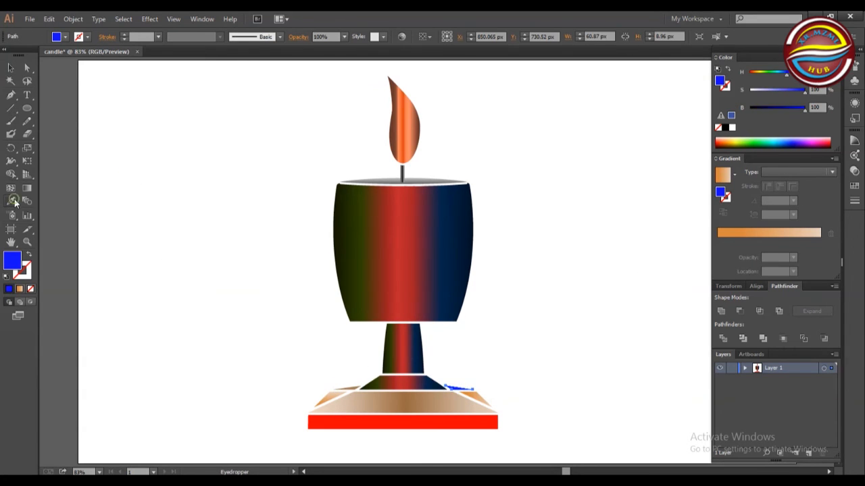
click(347, 388)
Step: Fill the flat slab at the bottom of the base with a solid gray-brown swatch
click(10, 68)
click(297, 378)
click(358, 426)
click(65, 36)
click(67, 70)
click(220, 273)
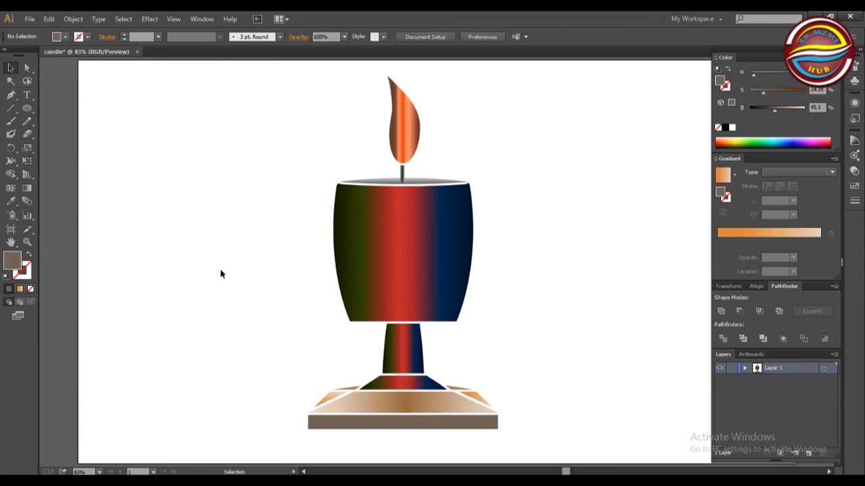
Step: Remove the extra stops from the flame's gradient, move the orange stop outward and set the gradient angle to 90°
click(404, 129)
double_click(721, 194)
click(793, 95)
click(750, 242)
click(830, 233)
click(830, 233)
drag(767, 242, 733, 242)
click(793, 201)
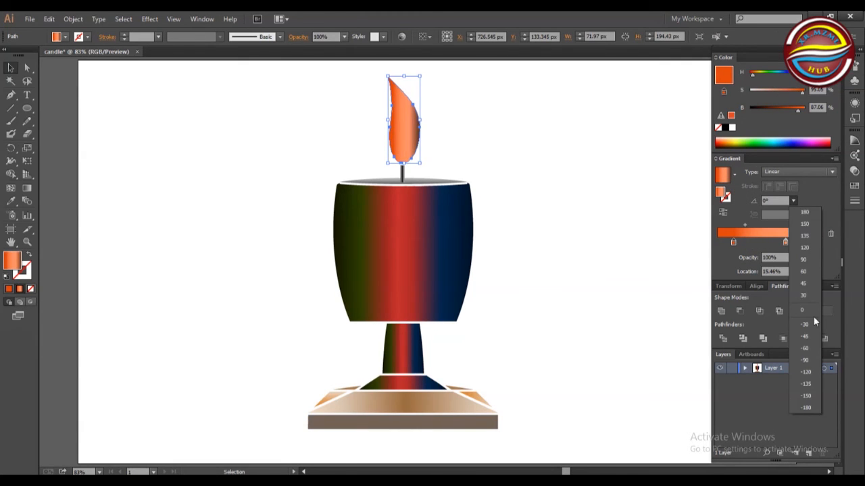
click(805, 259)
Step: Recolor the flame's gradient from dark brown at the bottom through deep and bright orange to a pale tip
click(812, 242)
click(797, 108)
drag(783, 91, 754, 91)
click(785, 242)
click(801, 91)
click(732, 241)
mouse_move(798, 109)
mouse_down()
mouse_move(761, 110)
mouse_move(793, 113)
mouse_up()
click(772, 242)
drag(785, 242, 810, 242)
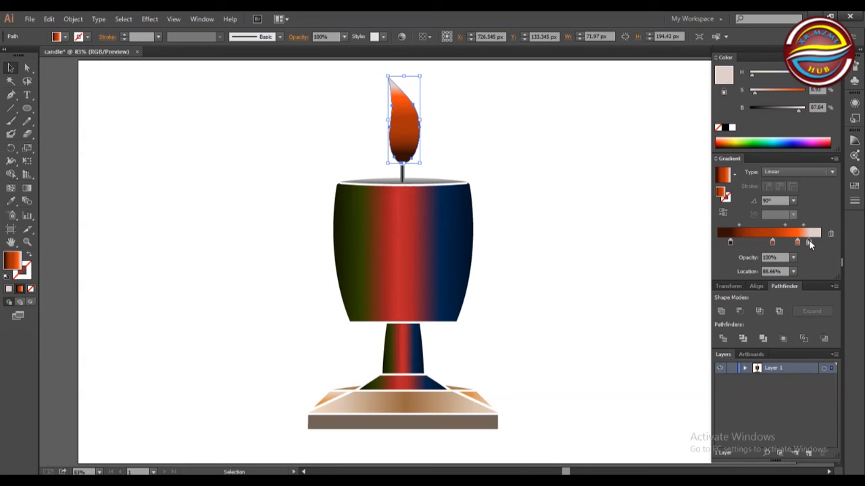
click(168, 144)
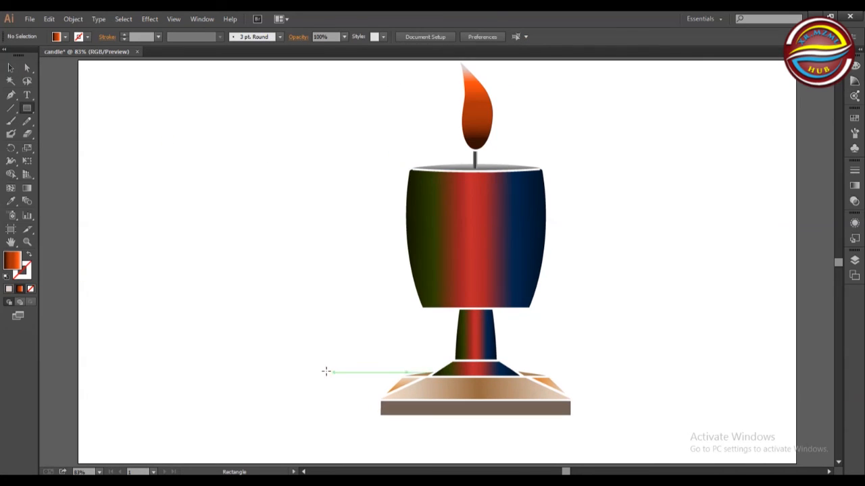
Step: Draw a 952 × 900 px background rectangle over the candle's area and send it behind the candle
drag(254, 288, 681, 464)
key(v)
drag(468, 288, 476, 60)
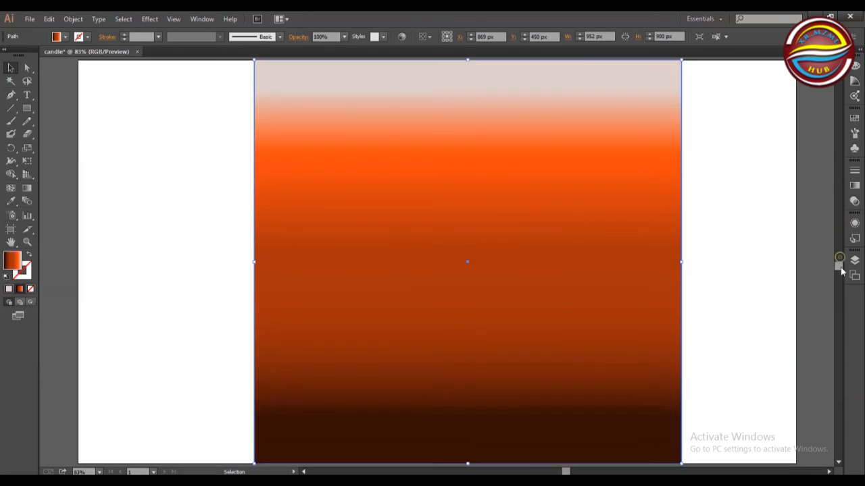
right_click(670, 254)
mouse_move(699, 403)
click(586, 438)
Step: Select all the candle parts without the background, group them and nudge the group downward
click(703, 18)
click(453, 211)
key(ctrl+a)
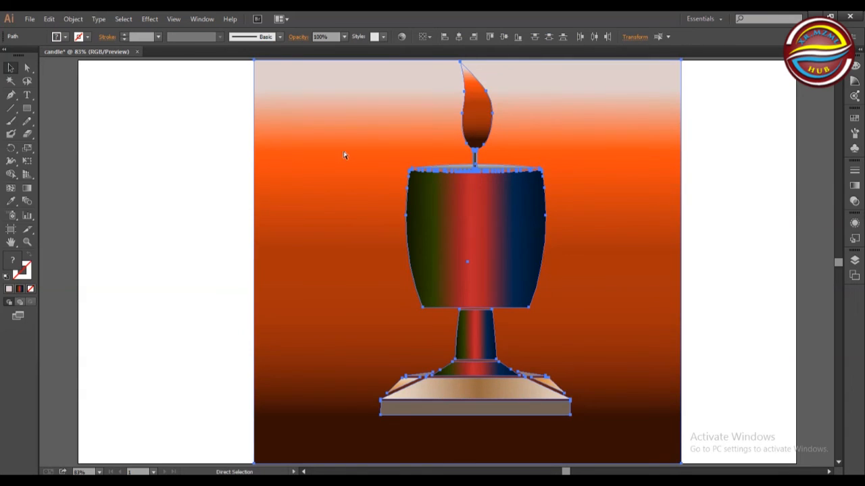
shift+click(657, 190)
key(ctrl+g)
key(shift+Down)
key(shift+Down)
key(shift+Down)
key(shift+Down)
key(shift+Down)
key(shift+Down)
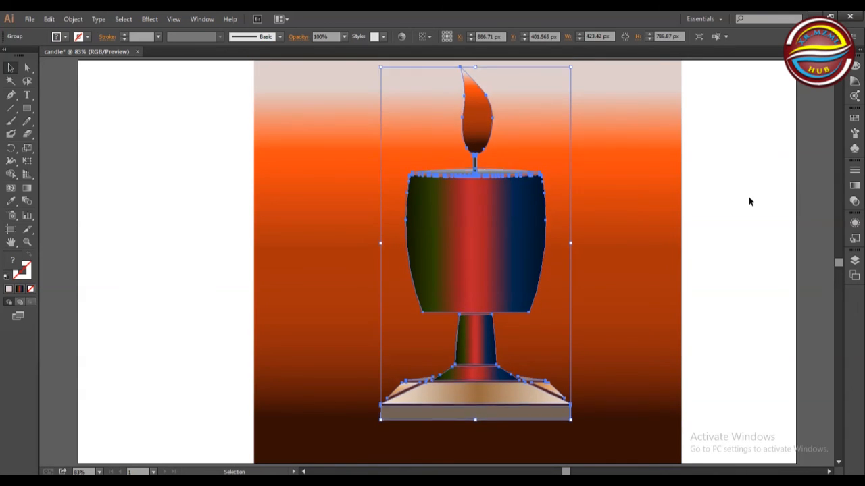
Step: Switch to My Workspace, enter color 333300 for the background rectangle and give its gradient a 90° angle
click(704, 18)
click(728, 35)
click(656, 181)
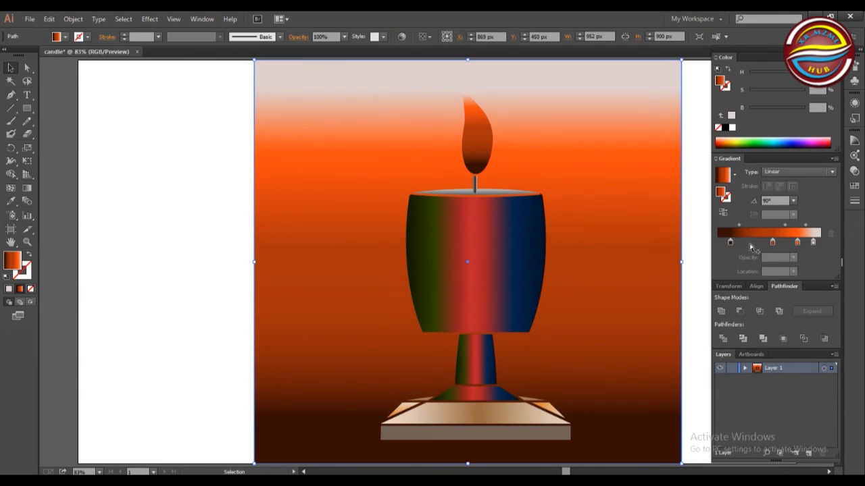
double_click(722, 193)
text(333300)
click(782, 94)
drag(727, 240, 730, 241)
click(793, 201)
click(807, 261)
Step: Rearrange the background gradient into dark olive, blue, pale beige and orange stops, with the blue stop at 42.27%
mouse_move(797, 242)
mouse_down()
mouse_move(820, 242)
mouse_move(805, 243)
mouse_up()
drag(772, 243, 760, 243)
drag(730, 243, 745, 242)
drag(805, 242, 761, 244)
drag(745, 243, 735, 243)
drag(820, 242, 792, 242)
drag(776, 226, 809, 227)
drag(742, 225, 745, 228)
click(761, 243)
click(792, 145)
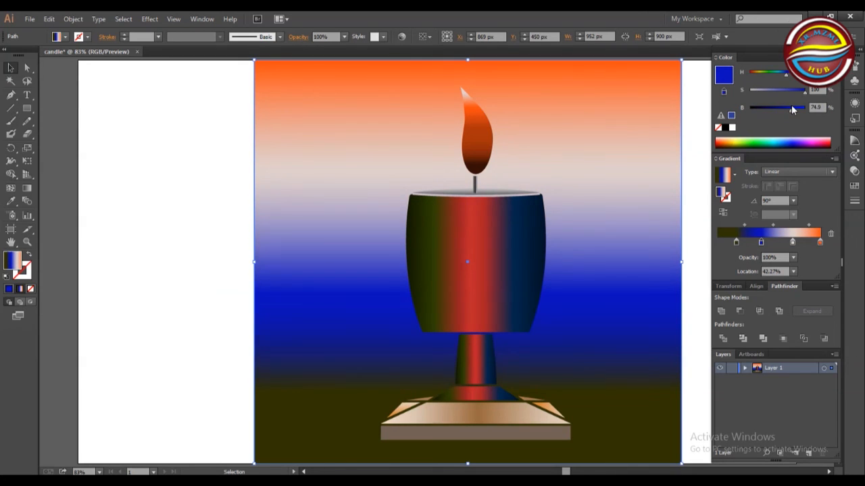
Step: Select the candle group and ungroup it
click(223, 110)
click(466, 146)
right_click(480, 150)
click(526, 214)
Step: Brighten the flame's middle orange stop, bring the orange stops closer together and move the dark brown stop to 17.53%
click(483, 143)
click(772, 241)
drag(788, 108, 806, 106)
drag(797, 242, 792, 243)
drag(730, 242, 735, 241)
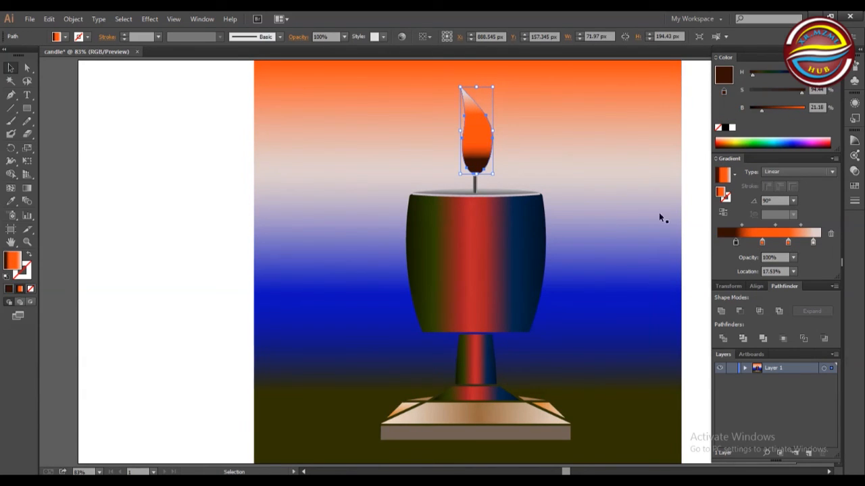
Step: Brighten the dark gray stop in the gradient of the ellipse on top of the candle cup
click(516, 194)
click(728, 242)
mouse_move(774, 109)
mouse_down()
mouse_move(763, 109)
mouse_move(782, 109)
mouse_up()
click(807, 242)
click(225, 206)
Step: Move the flame's dark brown stop to 19.44% and cluster its orange stops toward the pale tip
click(476, 135)
drag(747, 225, 798, 225)
click(133, 193)
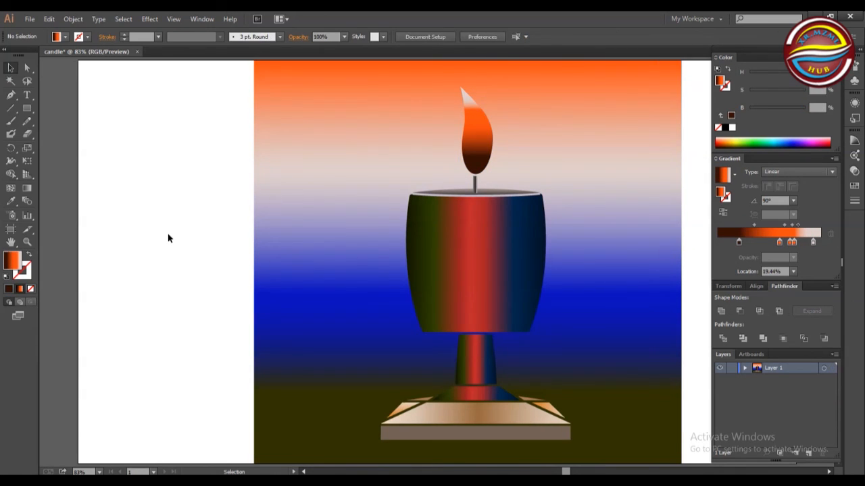
Step: Apply a Multiply drop shadow to all candle parts with 98% opacity, 0 px X offset, 4 px Y offset and 5 px blur
click(472, 144)
shift+click(476, 191)
shift+click(487, 269)
shift+click(475, 358)
shift+click(476, 393)
shift+click(537, 399)
shift+click(422, 399)
shift+click(550, 409)
shift+click(476, 412)
shift+click(407, 408)
shift+click(422, 433)
click(148, 19)
click(294, 141)
click(693, 318)
click(722, 224)
click(722, 246)
click(722, 263)
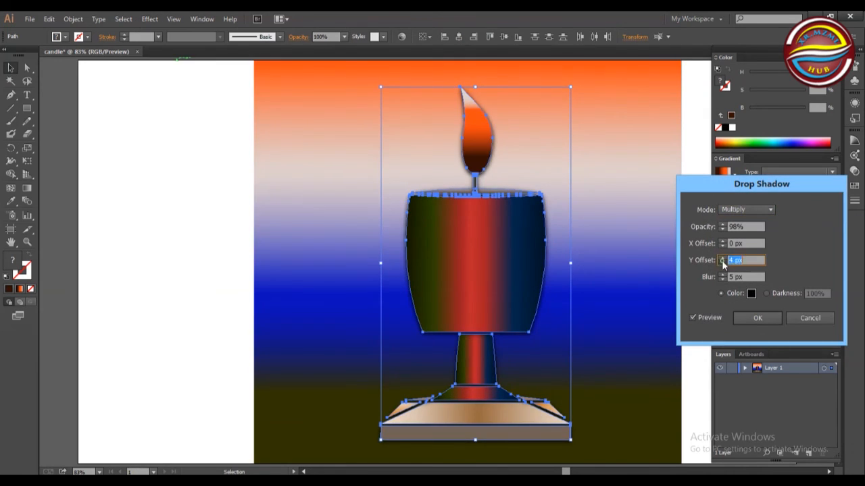
click(757, 318)
click(240, 196)
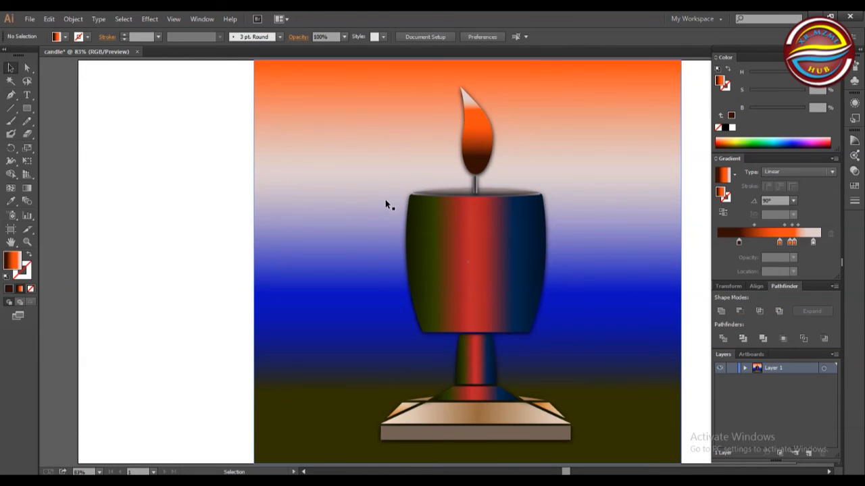
Step: Fill the ellipse on top of the candle cup with solid yellow
click(449, 194)
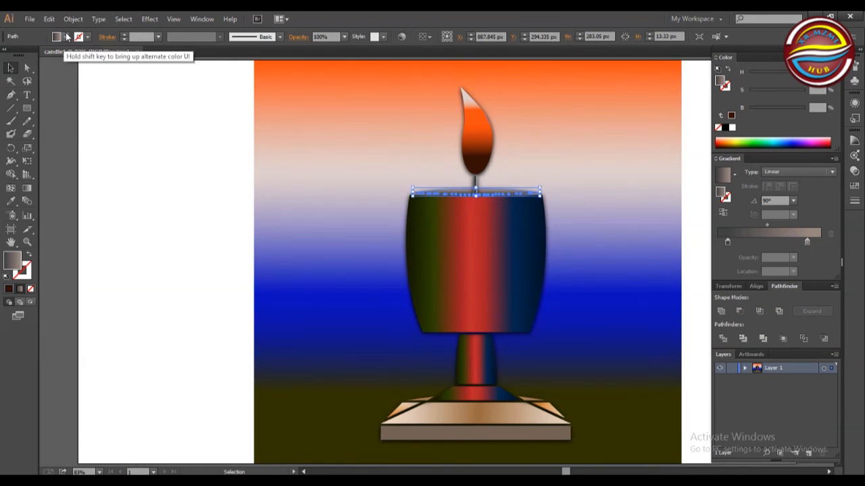
click(63, 36)
click(47, 65)
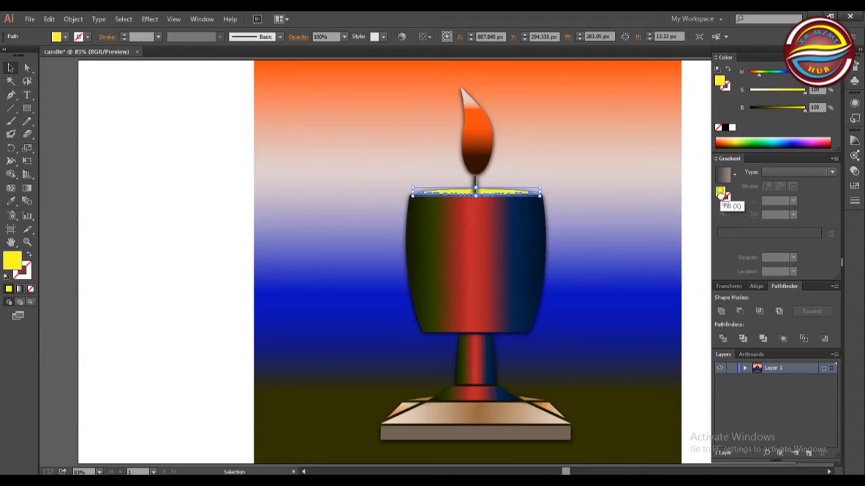
Step: Fill the ellipse on top of the candle cup with a 90° linear gradient and place a yellow stop at its far end
click(743, 235)
click(757, 240)
click(794, 200)
click(809, 258)
click(806, 242)
click(830, 234)
drag(758, 242, 820, 242)
Step: Darken the yellow in the ellipse's gradient to 70.98% brightness and shift its first stop's hue to red-orange
mouse_move(804, 109)
mouse_down()
mouse_move(769, 108)
mouse_move(789, 109)
mouse_up()
click(728, 241)
drag(759, 74, 752, 75)
click(820, 242)
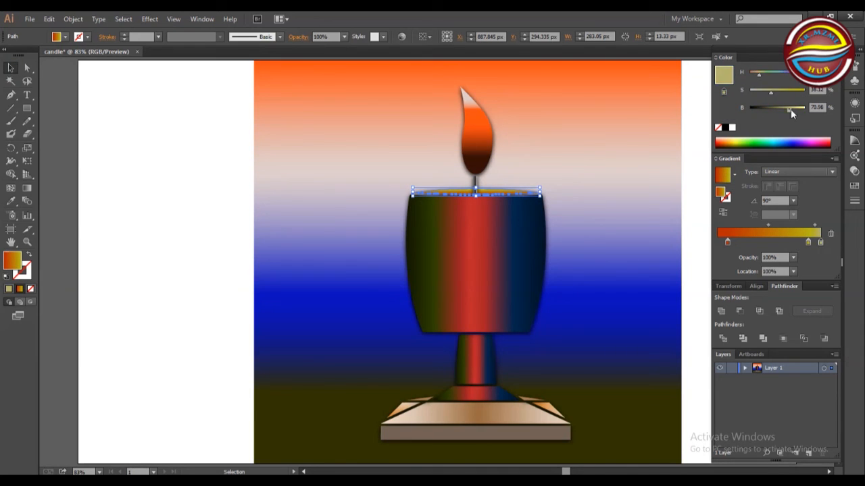
Step: Move the ellipse gradient's inner yellow stop away from the far end and desaturate the end stop to a muted yellow
drag(809, 240, 783, 239)
drag(804, 90, 764, 92)
click(820, 241)
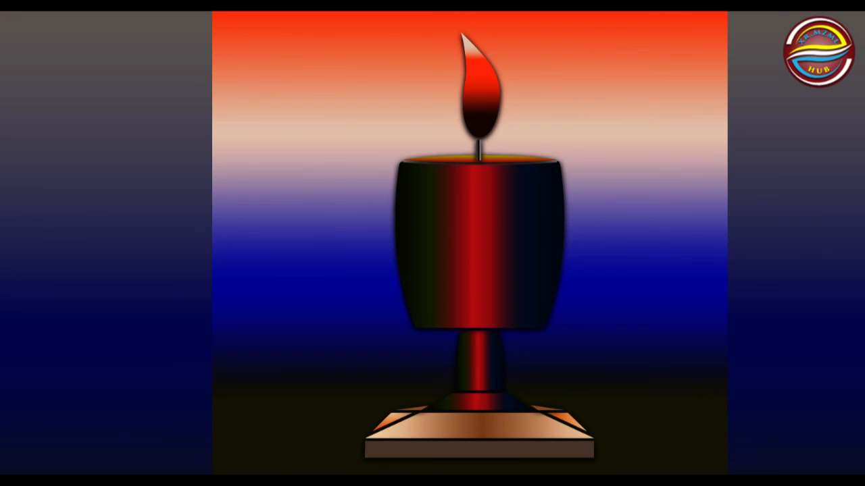